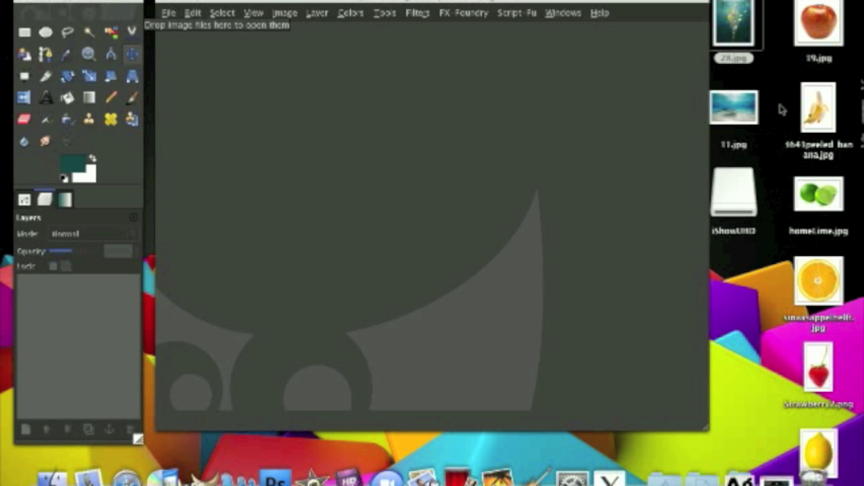
Open the finished example image 28.jpg for reference, close it, and highlight the source image 11.jpg on the desktop.
left_click(745, 9)
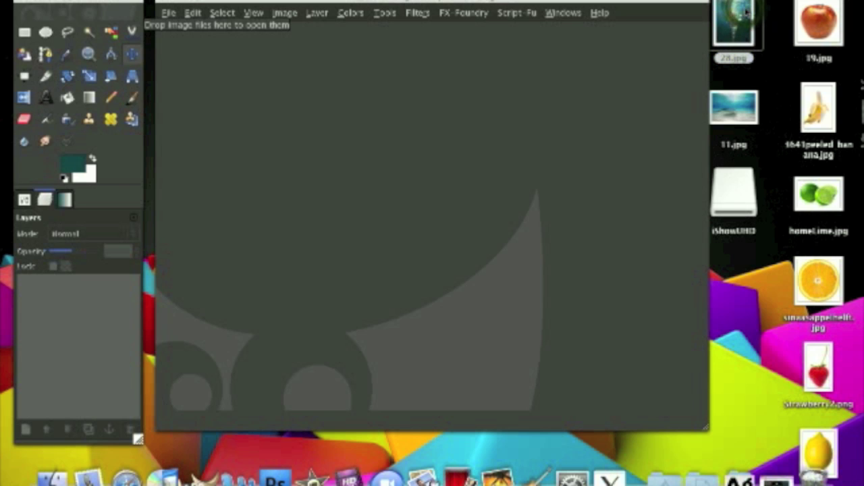
double_click(745, 9)
left_click_drag(219, 16, 486, 27)
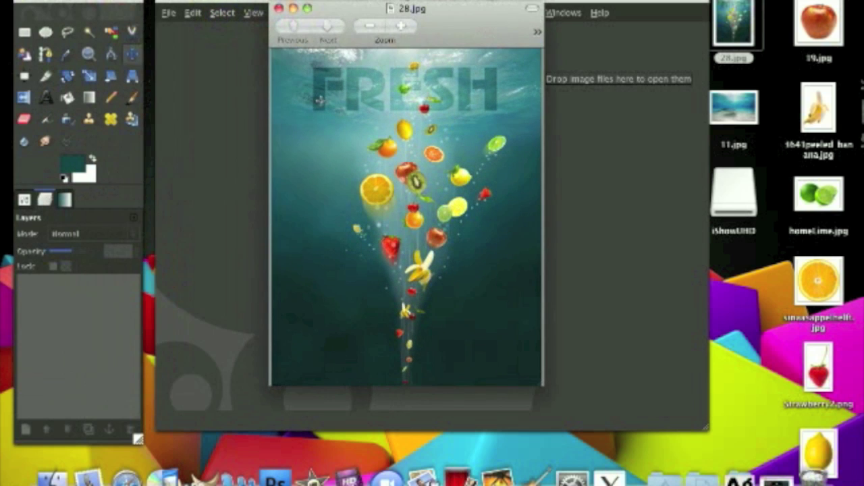
left_click(279, 8)
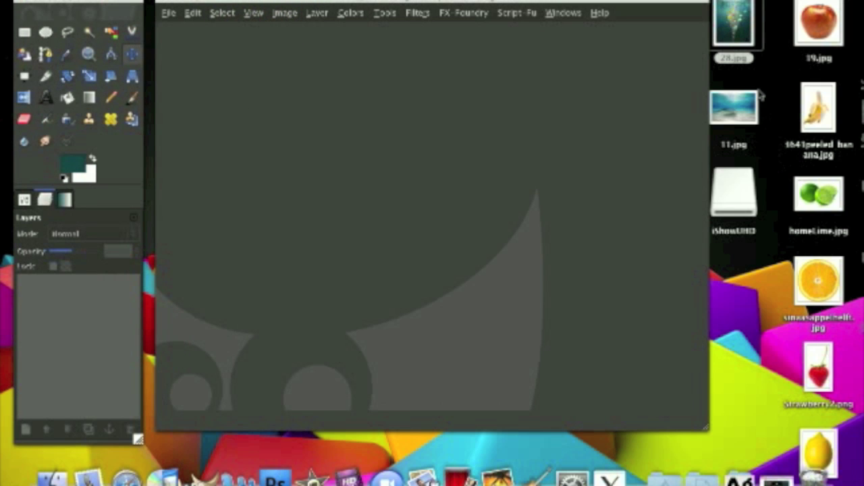
left_click(747, 109)
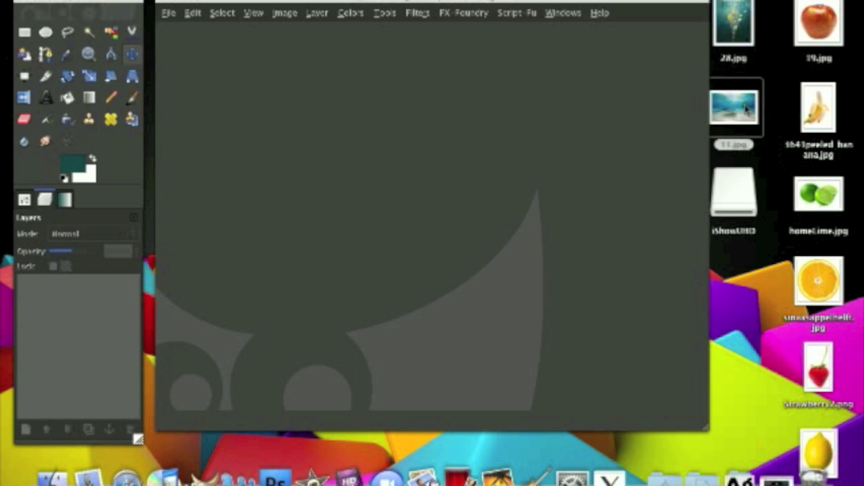
left_click_drag(725, 108, 719, 85)
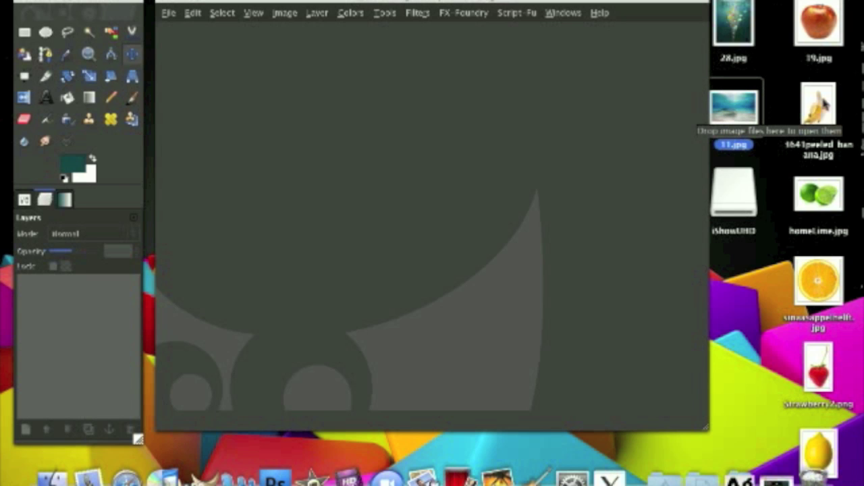
Create a new blank image 600 pixels wide and 800 pixels high, and enlarge its window slightly.
left_click(173, 17)
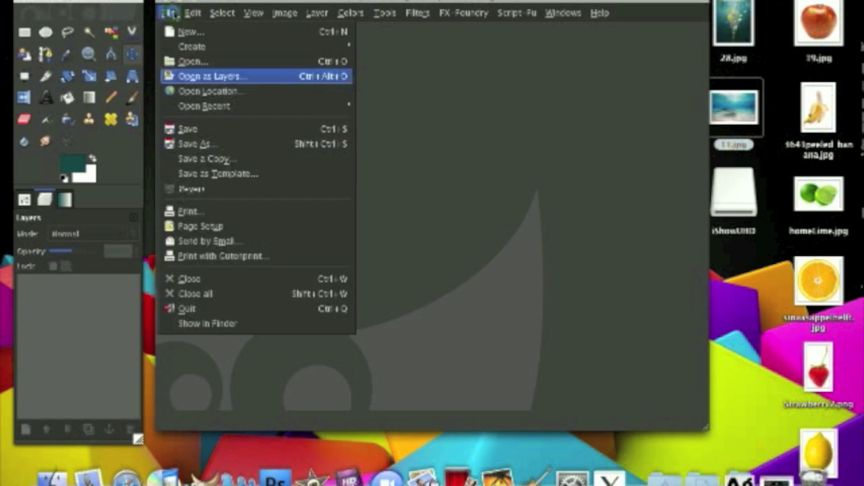
left_click(186, 31)
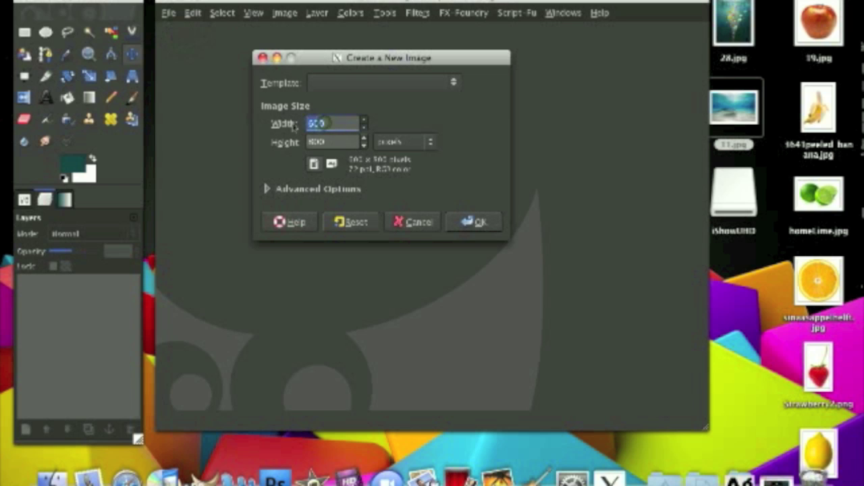
left_click_drag(348, 144, 267, 133)
left_click(466, 222)
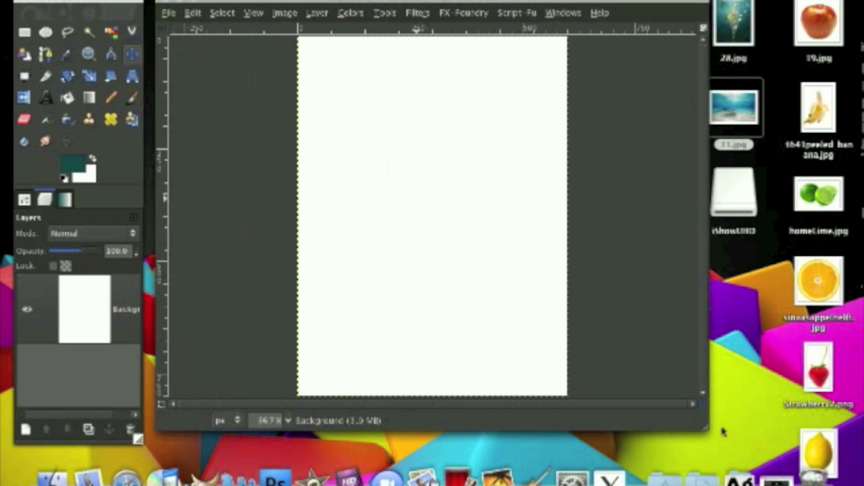
left_click_drag(702, 428, 713, 454)
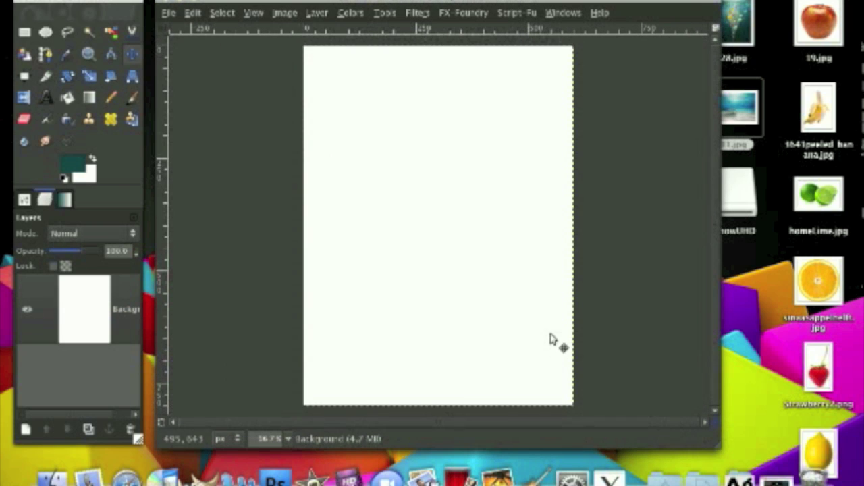
Activate the Blend tool and choose the gradient that runs from light teal to dark teal.
left_click(88, 98)
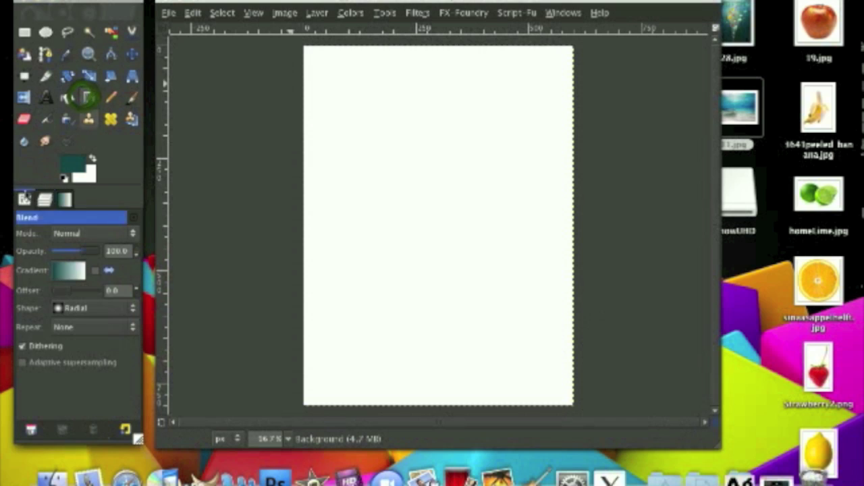
left_click(71, 272)
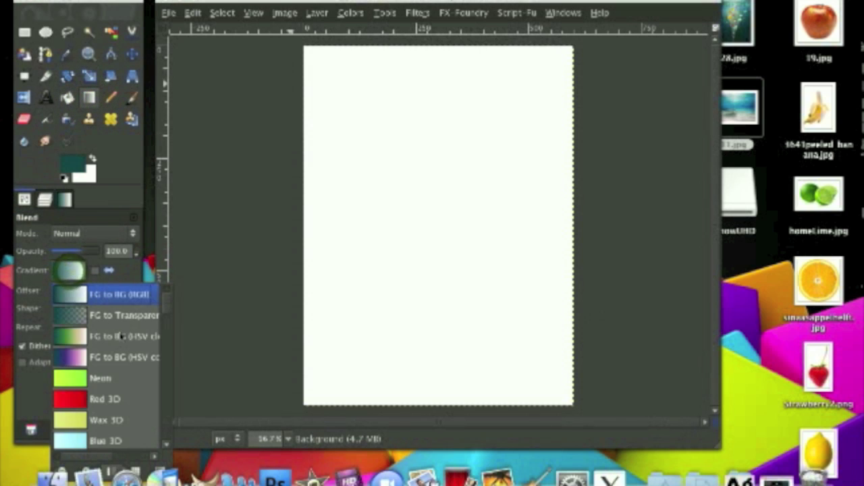
scroll(122, 331, "down", 5)
scroll(123, 338, "down", 5)
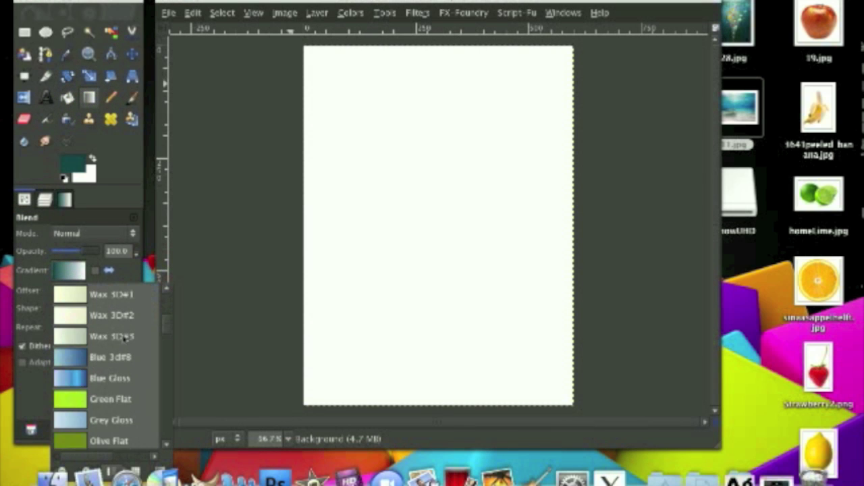
scroll(123, 341, "up", 4)
scroll(124, 341, "up", 1)
left_click(130, 363)
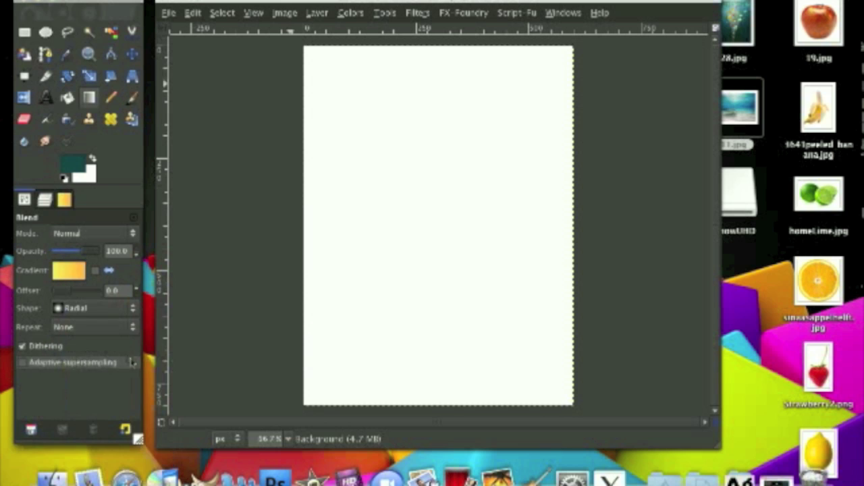
left_click(65, 270)
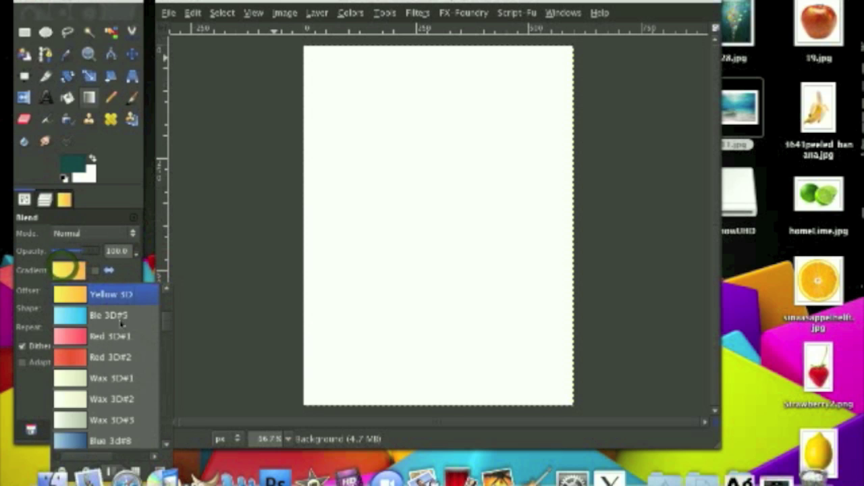
scroll(124, 327, "up", 4)
left_click(129, 433)
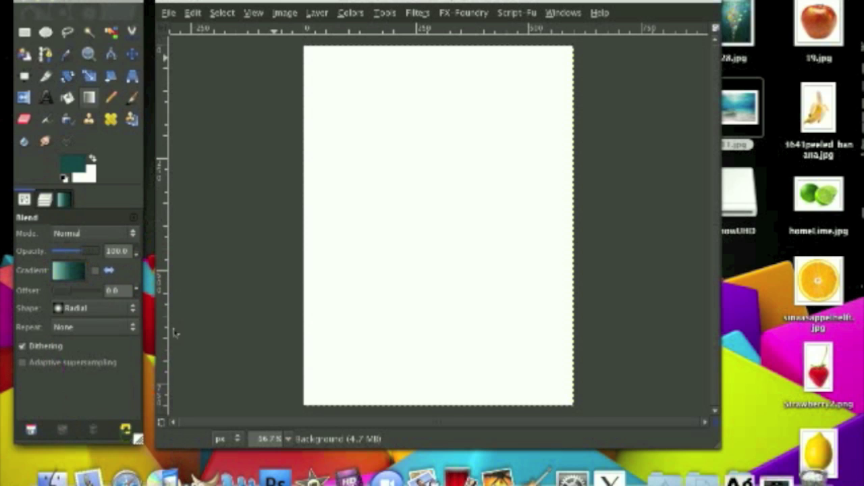
Undo a short trial blend and fill the background with a radial gradient running about 745 px from the top centre downwards.
left_click_drag(424, 66, 425, 108)
key("ctrl+z")
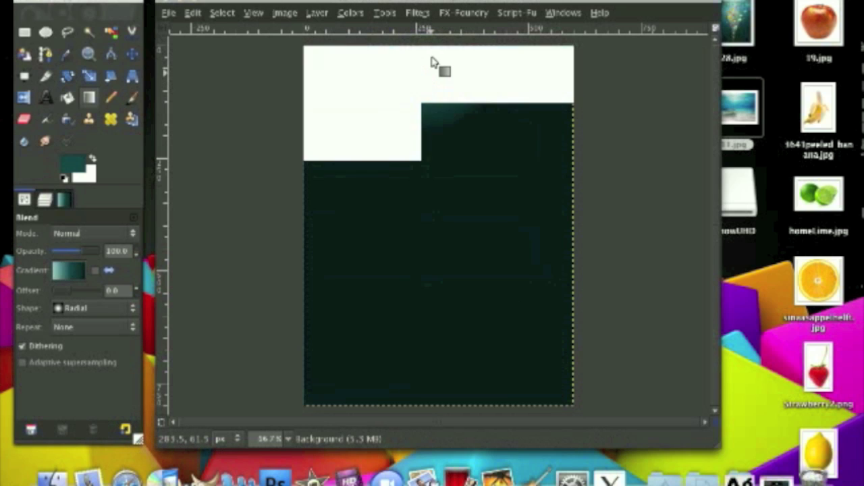
left_click_drag(434, 54, 452, 387)
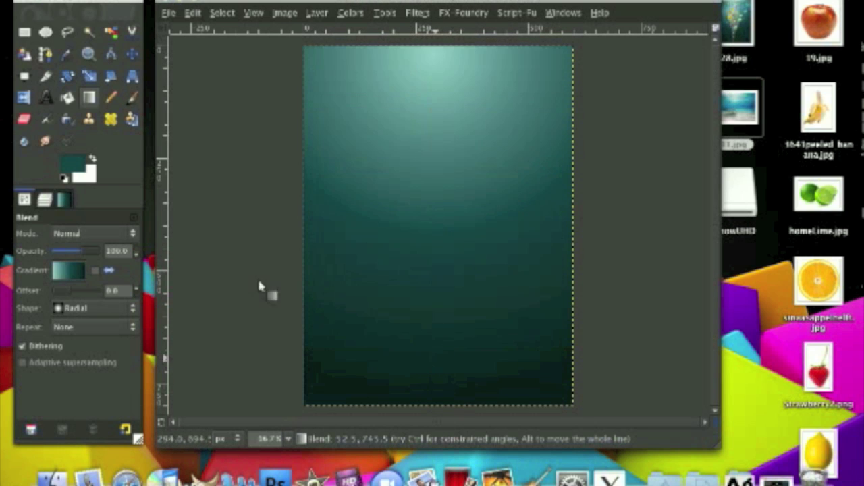
Add a transparent 600 × 800 px layer above the gradient background.
left_click(43, 196)
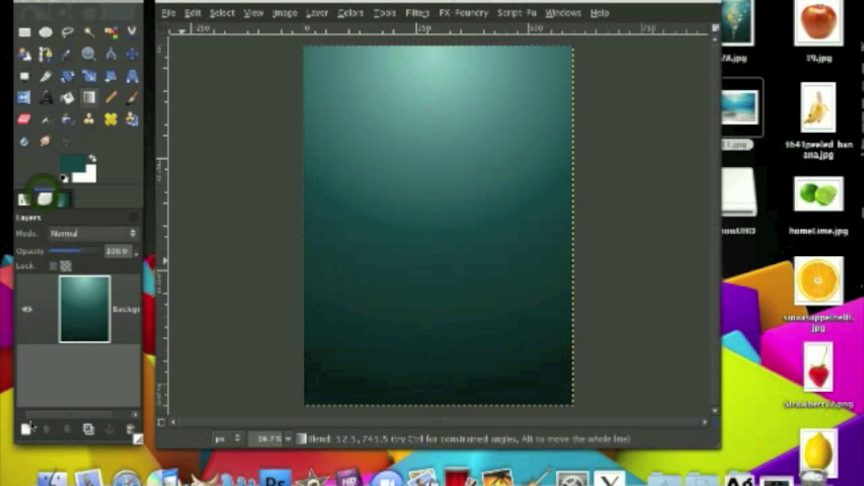
left_click(25, 430)
left_click(186, 214)
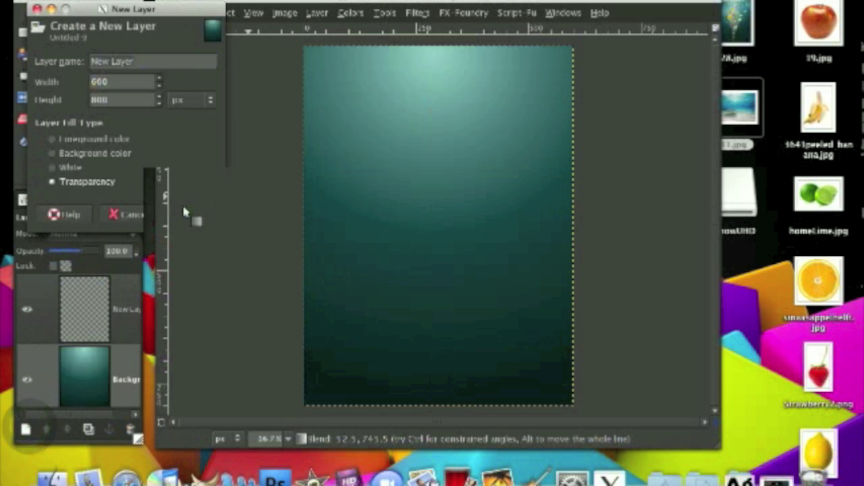
Render Solid Noise clouds on the new layer with detail 15, X size 4.8 and Y size 5.5.
left_click(419, 13)
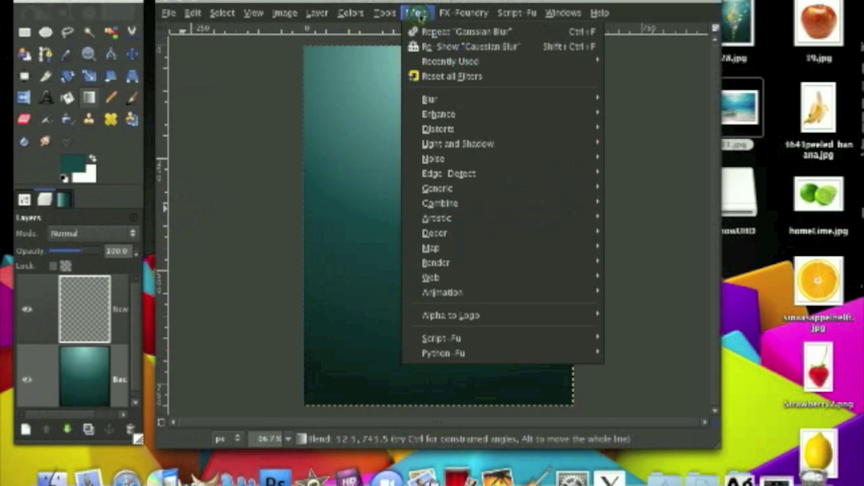
mouse_move(529, 270)
mouse_move(639, 267)
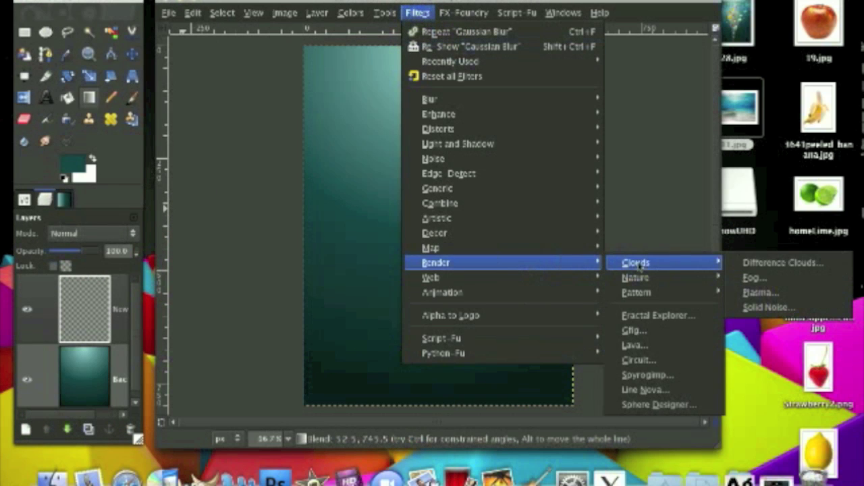
left_click(765, 308)
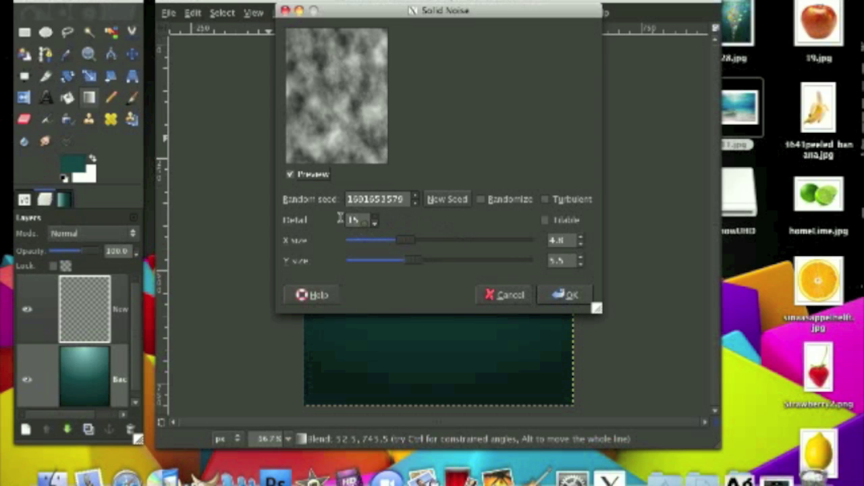
type("15")
left_click(566, 239)
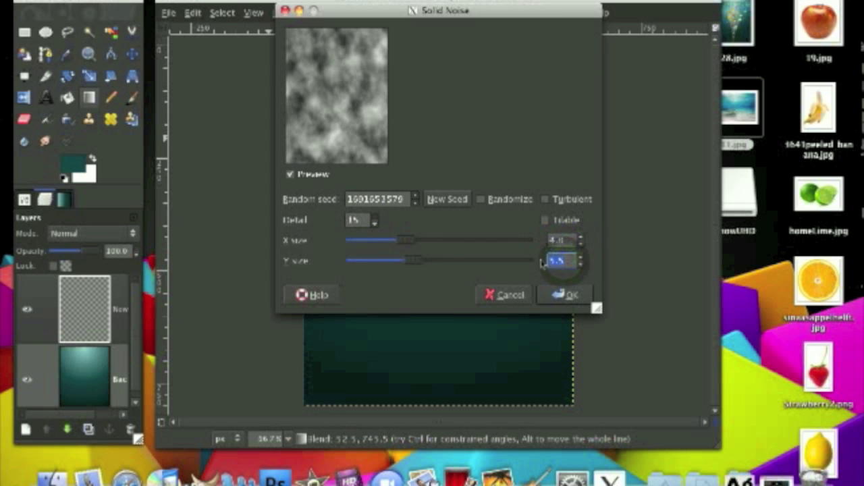
left_click(571, 295)
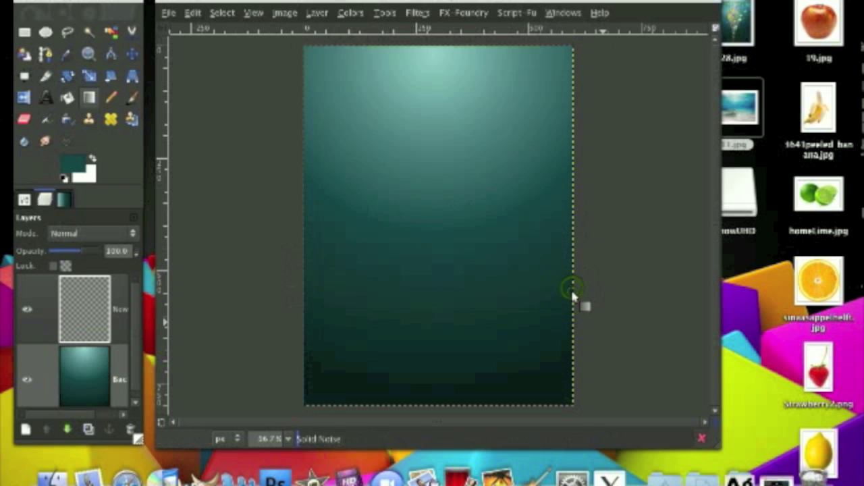
Add another transparent layer above the noise and bucket-fill it with the dark teal foreground colour 074447.
left_click(25, 430)
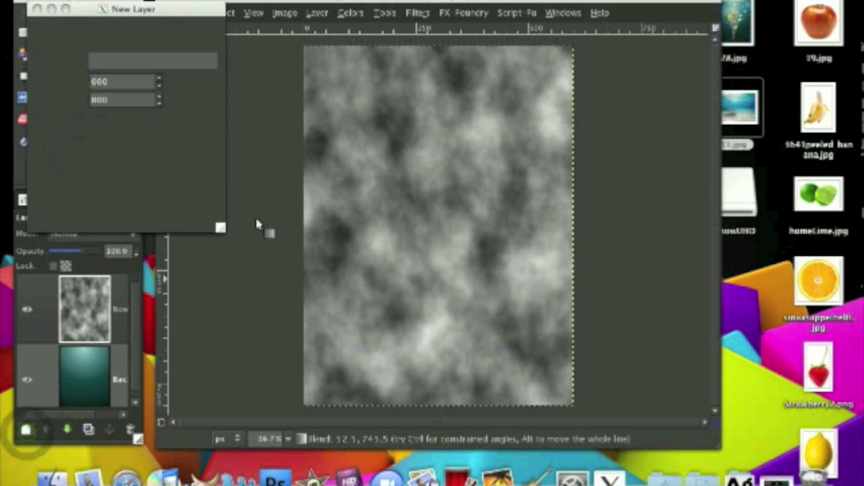
left_click(186, 212)
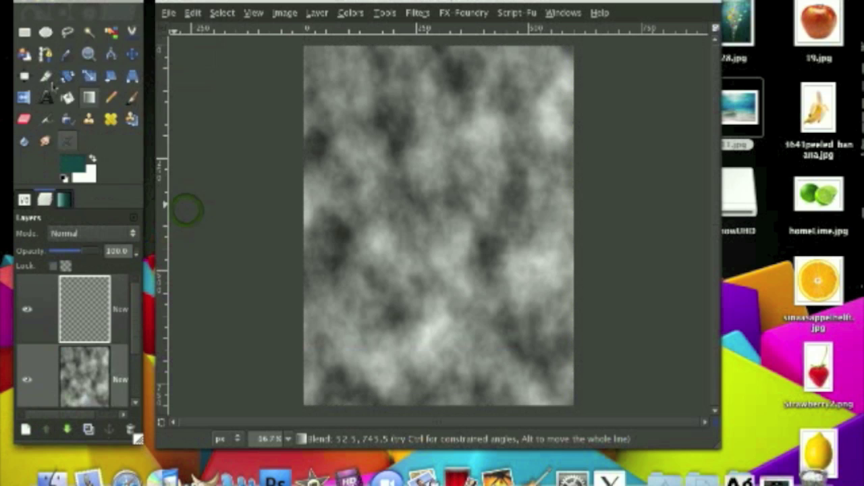
left_click(68, 99)
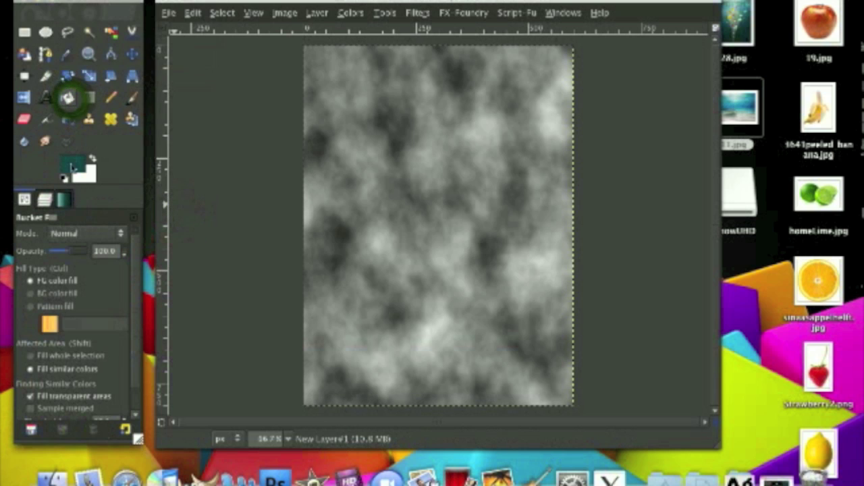
left_click(72, 162)
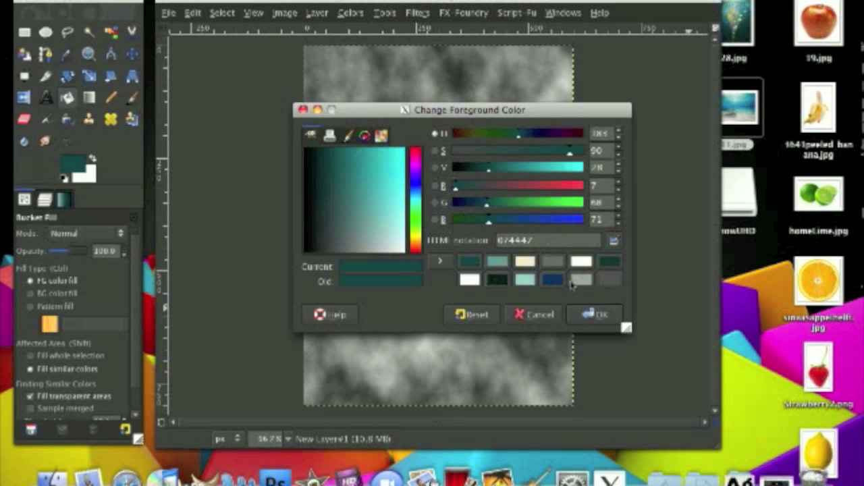
left_click(596, 316)
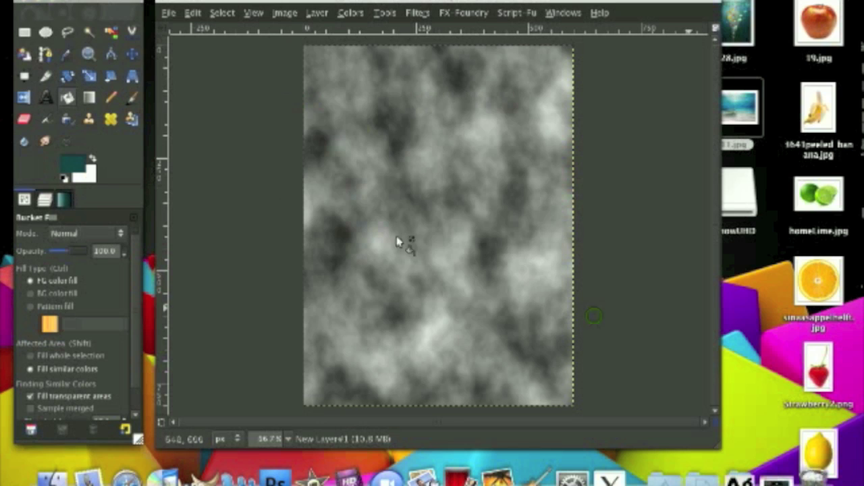
left_click(372, 149)
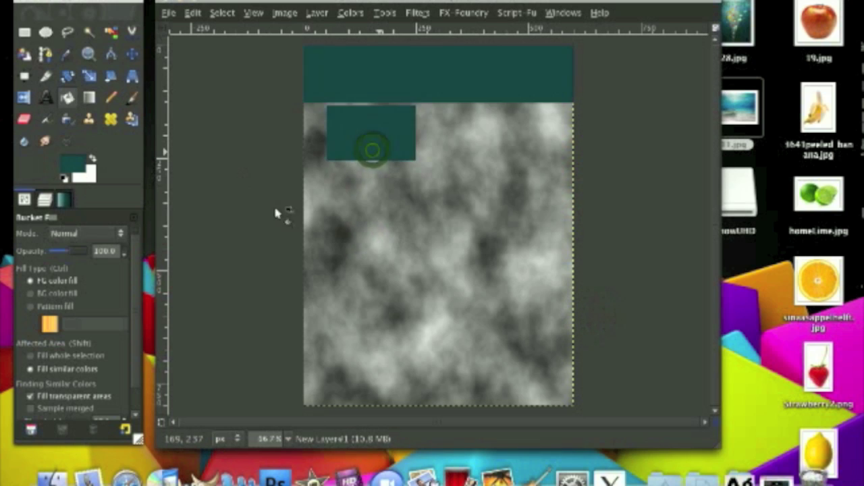
Move the noise layer above the solid teal layer in the layer stack.
left_click(45, 200)
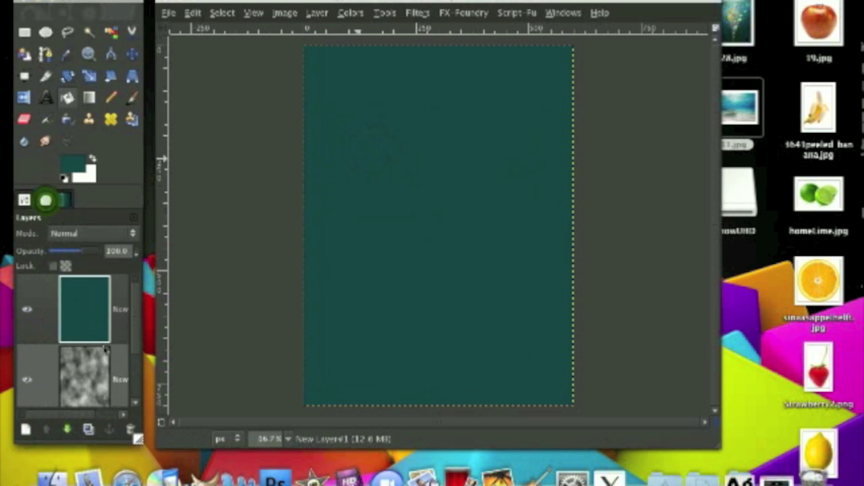
left_click(117, 379)
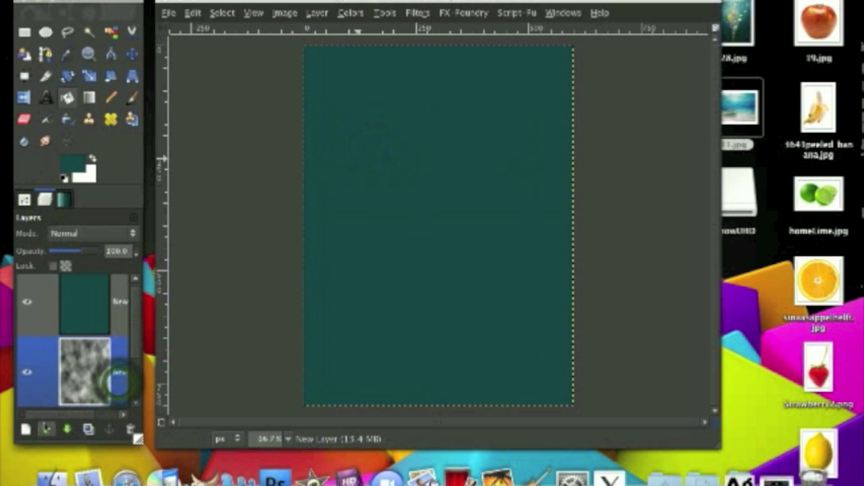
left_click(45, 430)
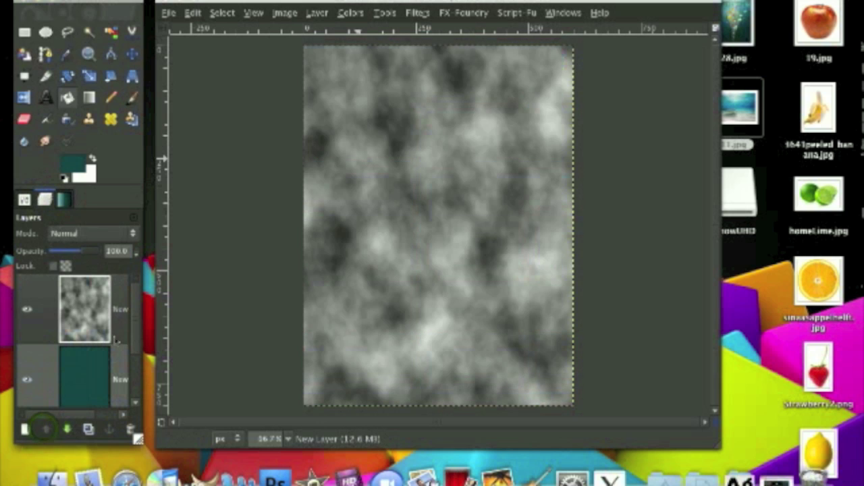
Set the noise layer's blend mode to Overlay over the teal layer.
left_click(88, 365)
left_click(104, 312)
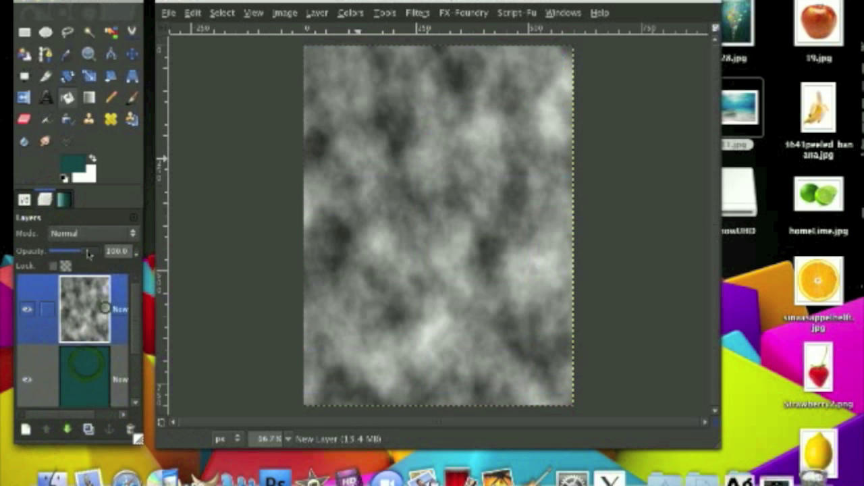
left_click(75, 231)
left_click(89, 342)
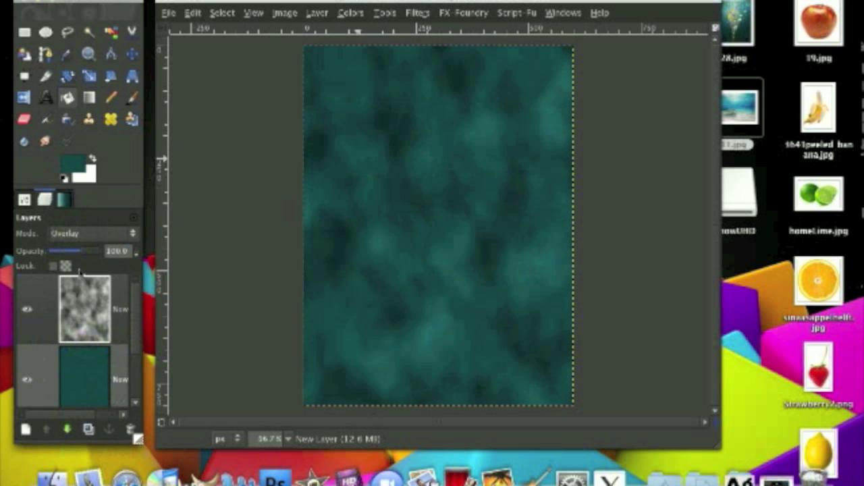
Merge the noise layer down into the solid teal layer and set the merged layer's blend mode to Dodge.
right_click(103, 307)
left_click(103, 307)
right_click(102, 307)
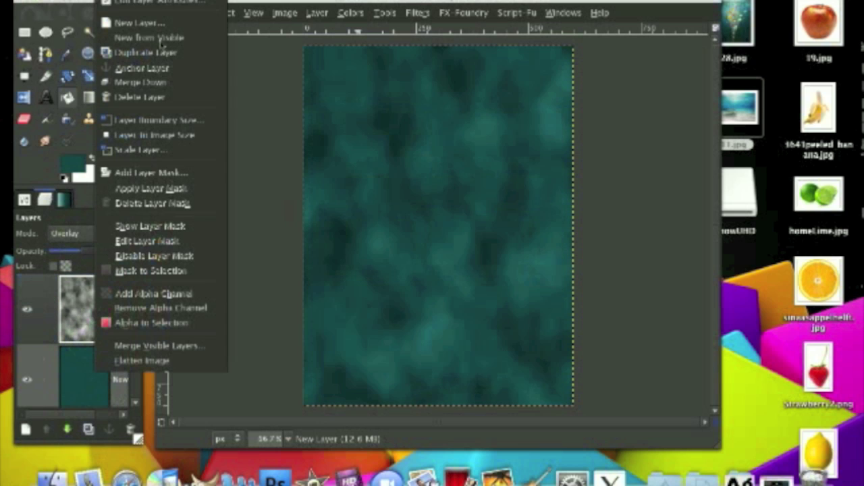
left_click(162, 82)
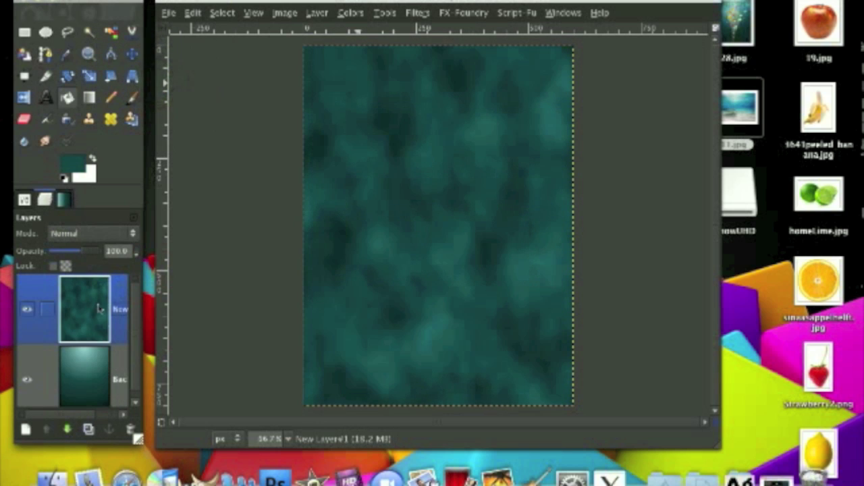
left_click(96, 235)
left_click(88, 370)
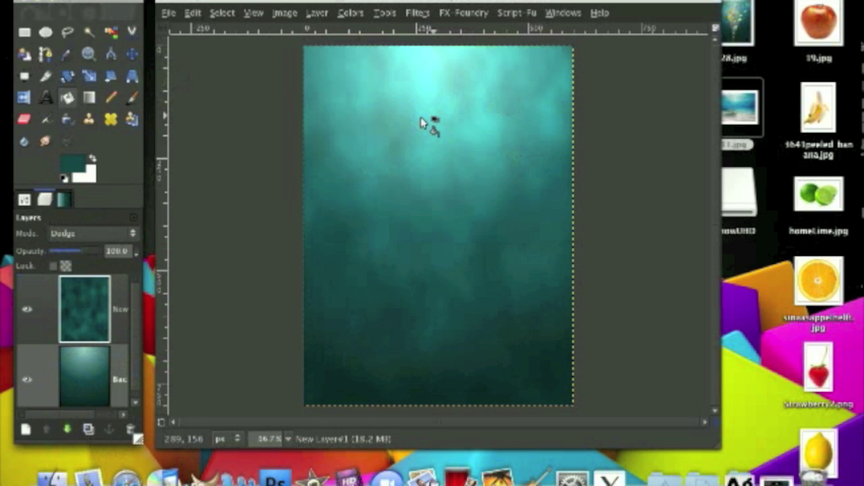
Add a white (full opacity) layer mask to the merged cloud layer.
right_click(77, 309)
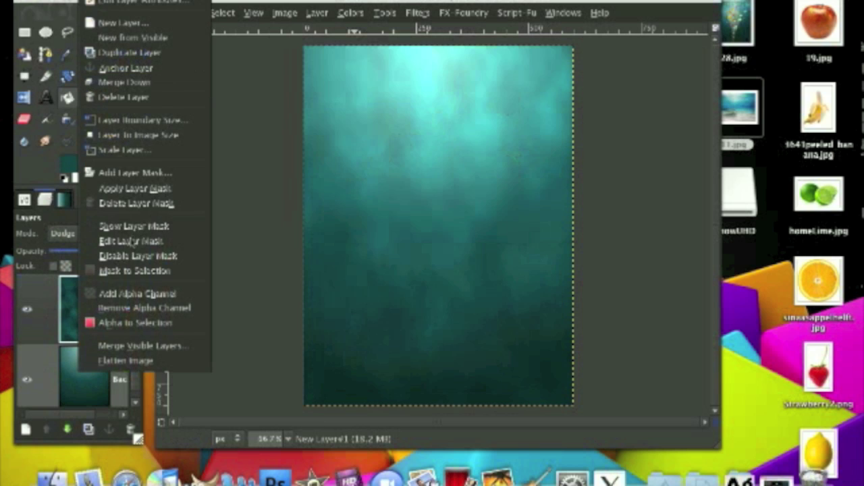
left_click(138, 172)
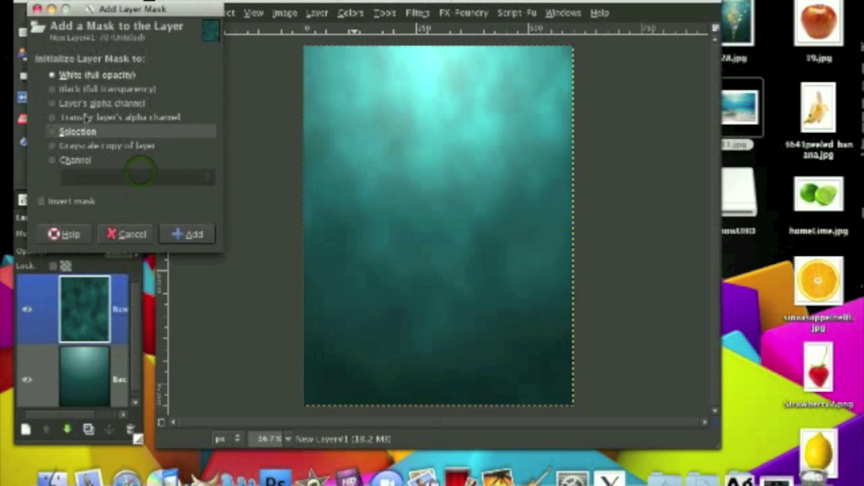
left_click(187, 235)
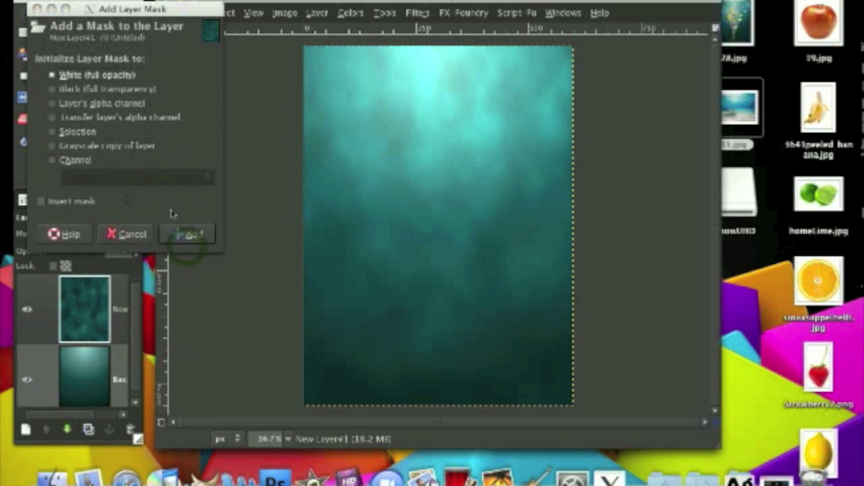
left_click(183, 233)
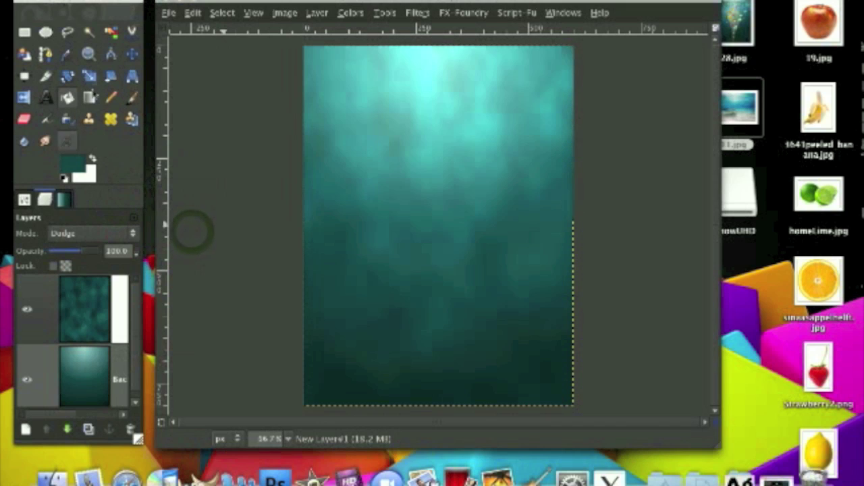
Restore the default colours and draw a linear black-to-white gradient on the mask from the canvas's upper edge to about mid-height.
double_click(89, 97)
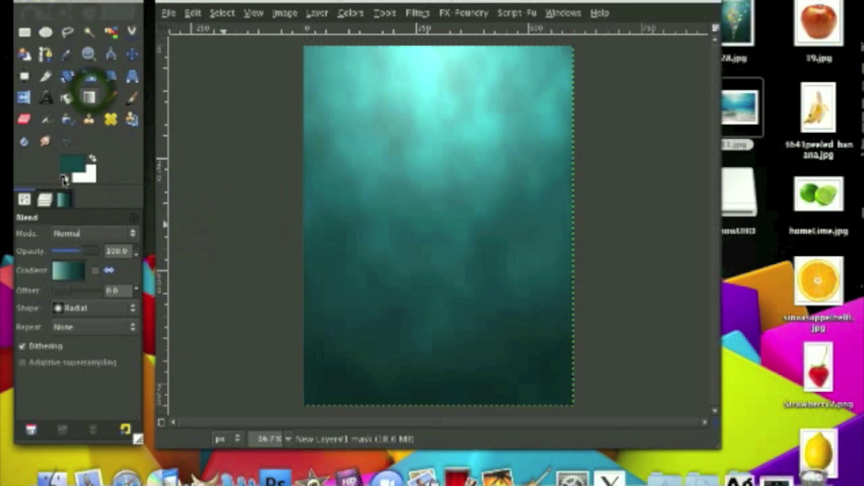
left_click(64, 179)
left_click(70, 270)
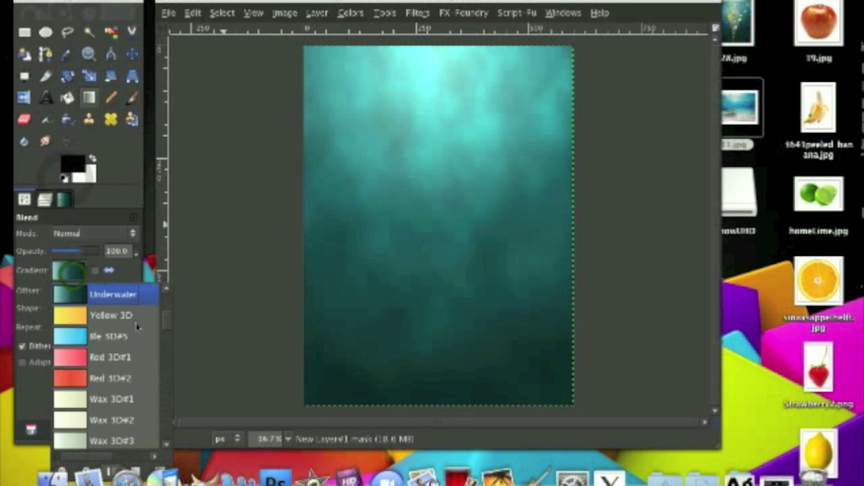
scroll(138, 328, "up", 10)
left_click(111, 319)
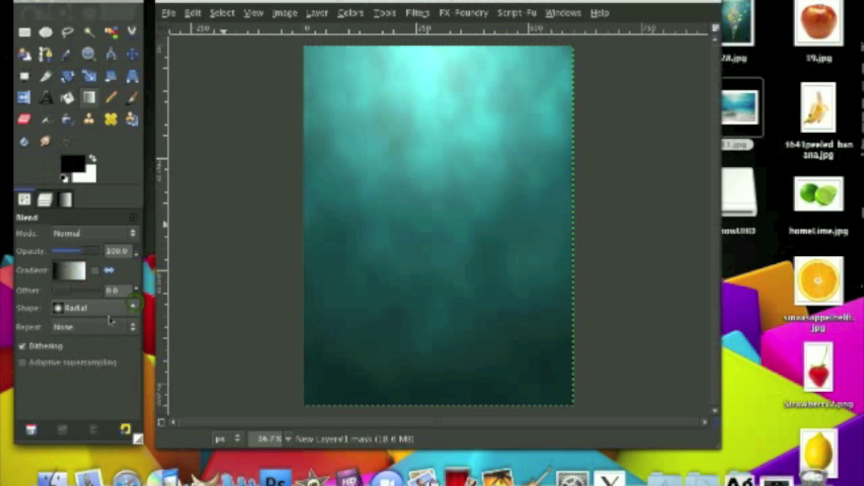
left_click(108, 310)
left_click(109, 273)
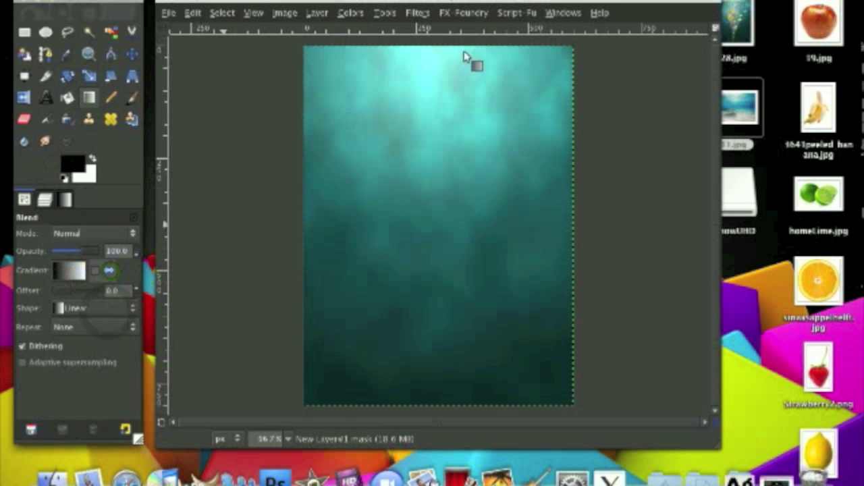
left_click_drag(424, 47, 417, 222)
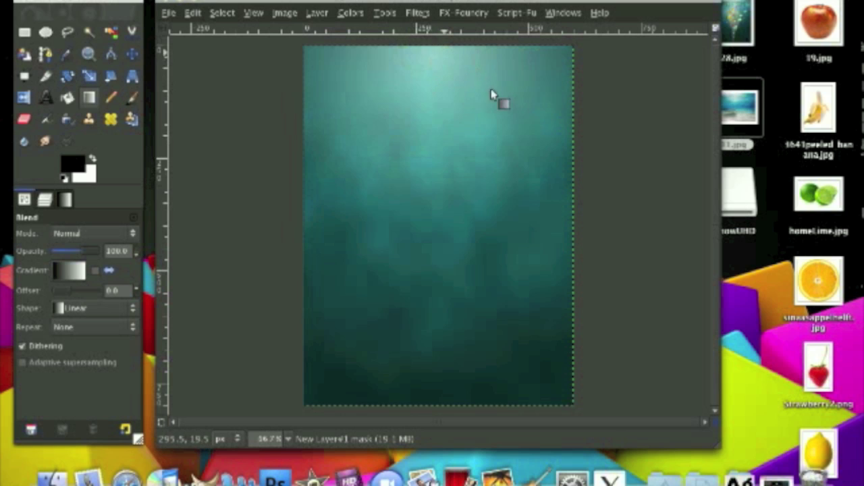
Apply the layer mask to the cloud layer.
left_click(47, 199)
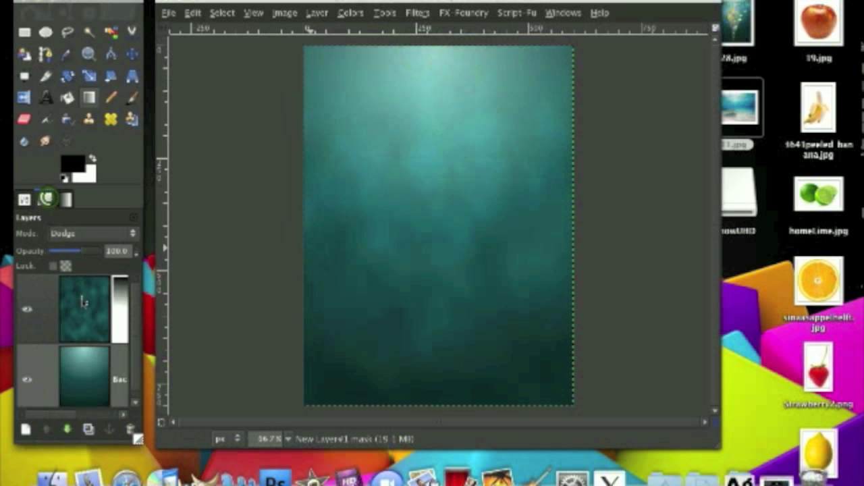
right_click(100, 304)
left_click(150, 188)
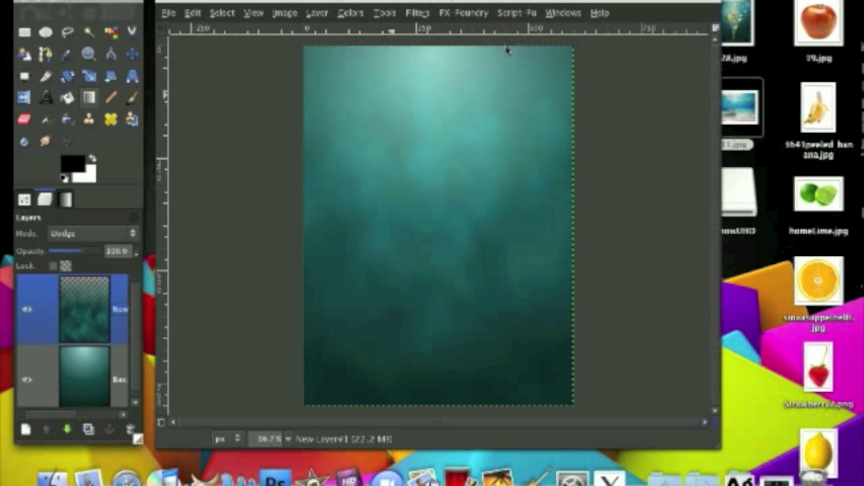
Bring the underwater photo 11.jpg into the poster as a new layer and add an alpha channel to it.
left_click(561, 0)
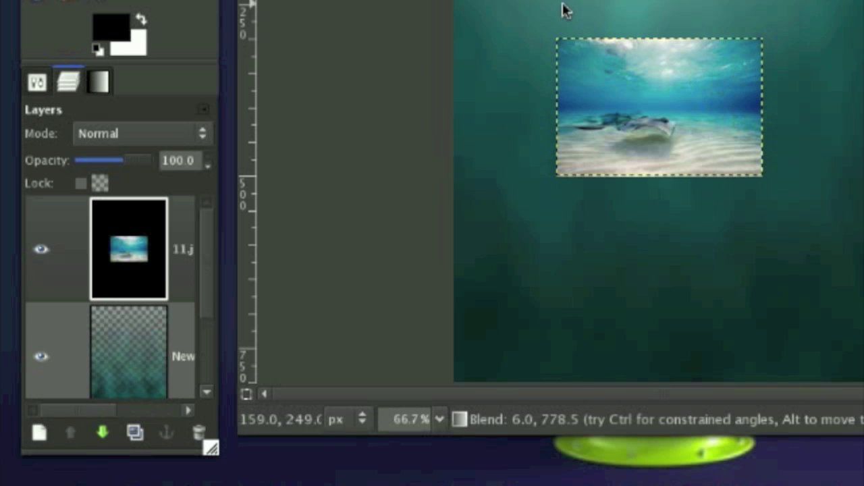
left_click(172, 264)
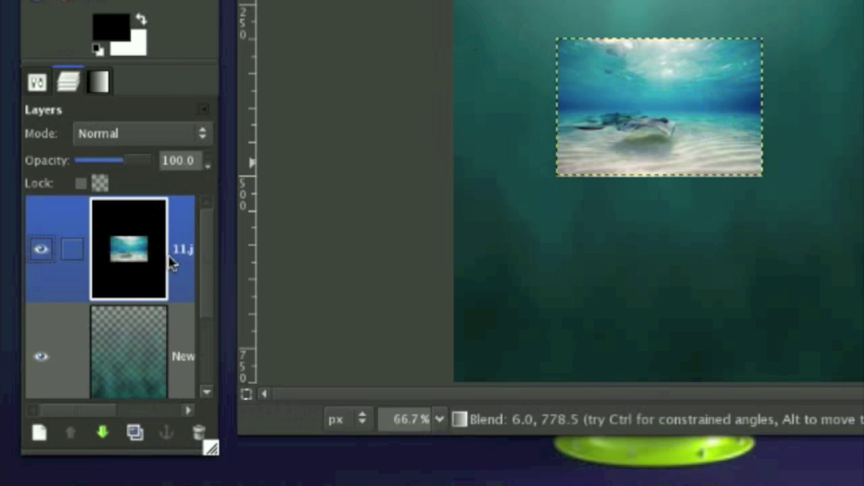
right_click(172, 265)
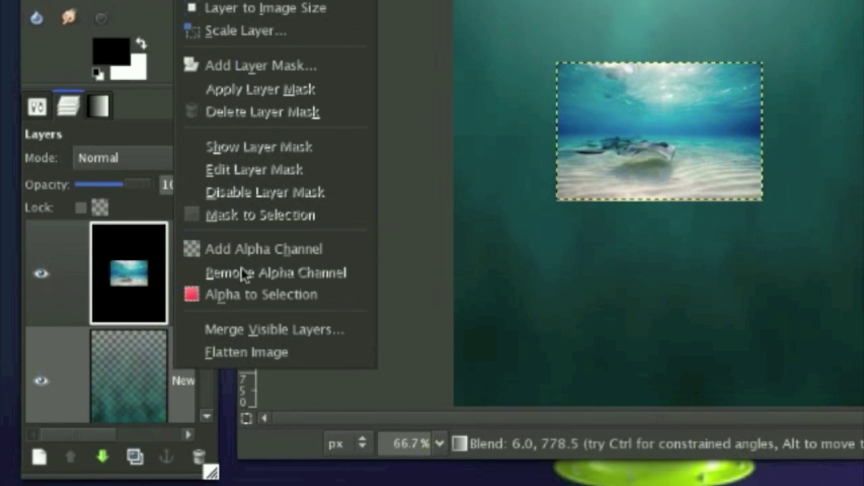
left_click(231, 254)
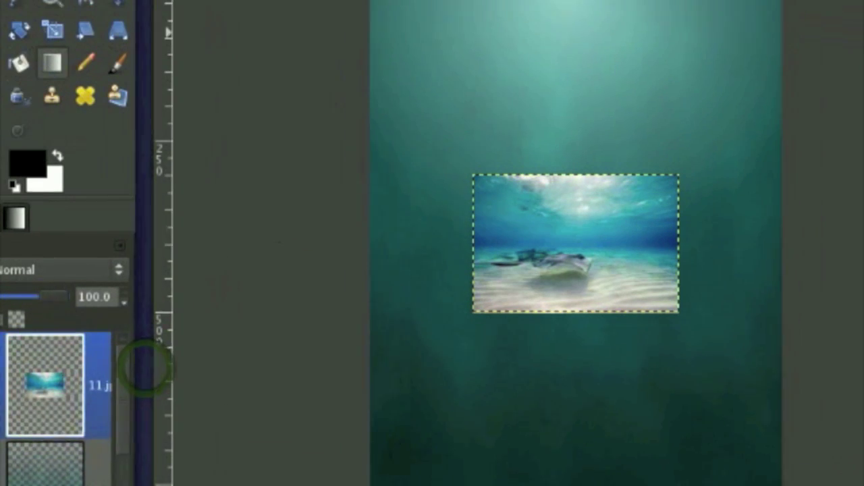
Scale the 11.jpg layer up from its upper-left corner to about 540 × 365 px.
left_click(51, 30)
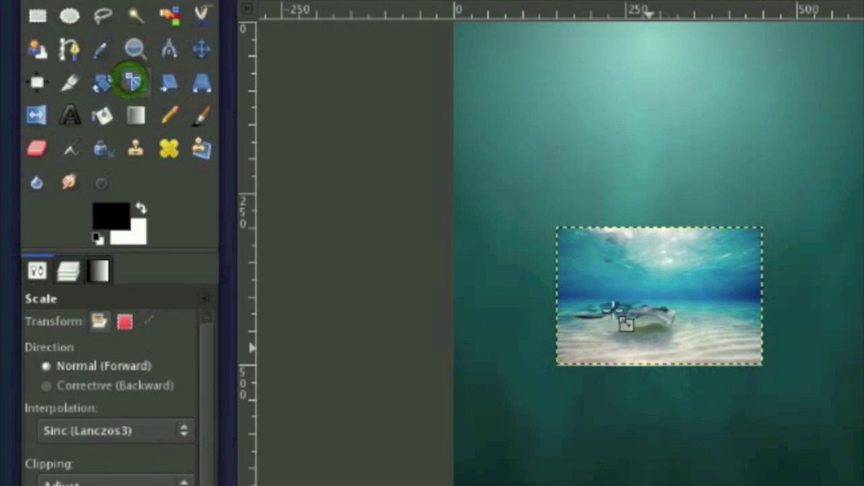
left_click(590, 268)
left_click(561, 231)
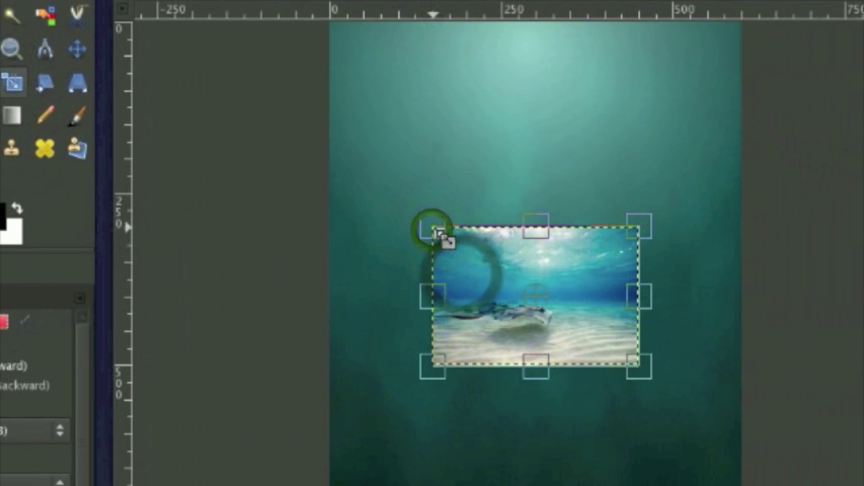
left_click_drag(440, 233, 308, 122)
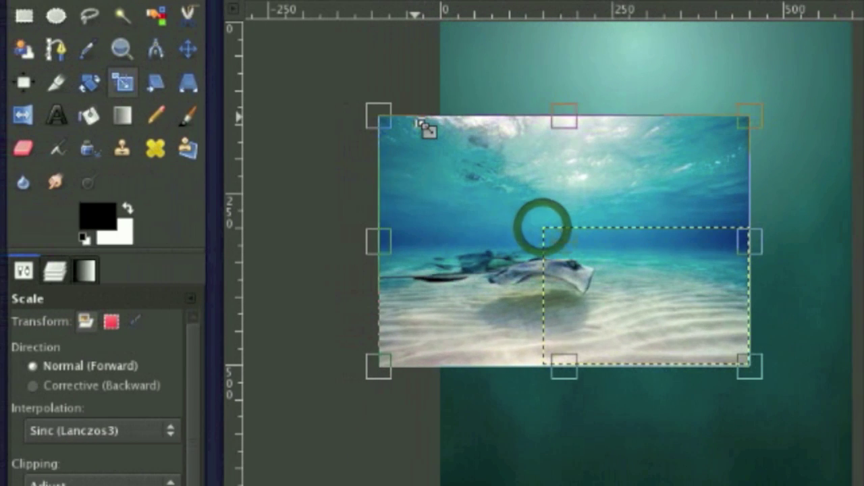
key("Return")
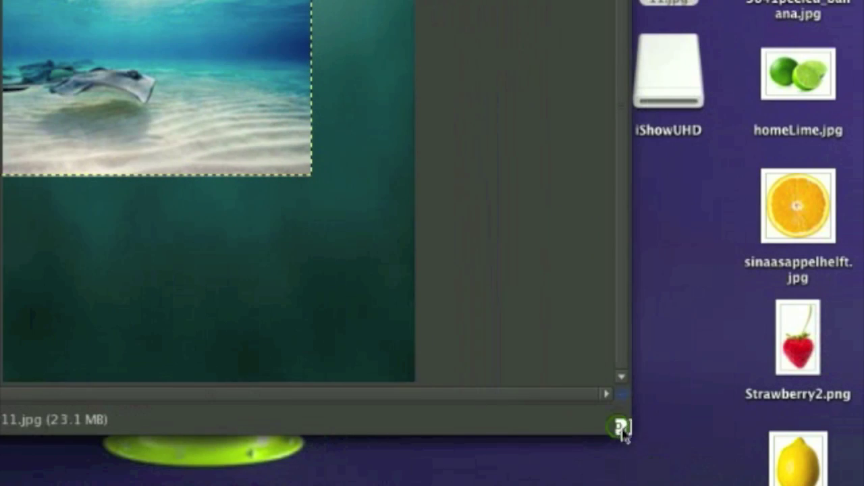
Enlarge the image window and move the photo to the horizontal centre of the canvas, about 130 px below the upper edge.
left_click_drag(622, 430, 646, 461)
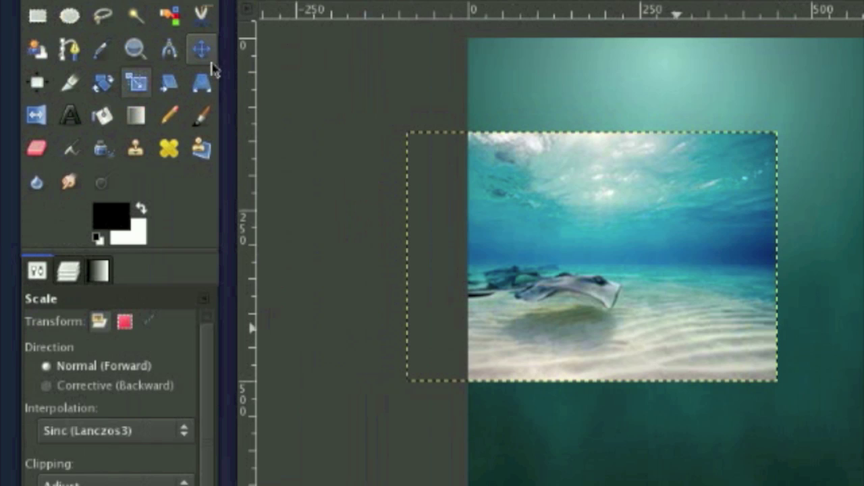
left_click(209, 56)
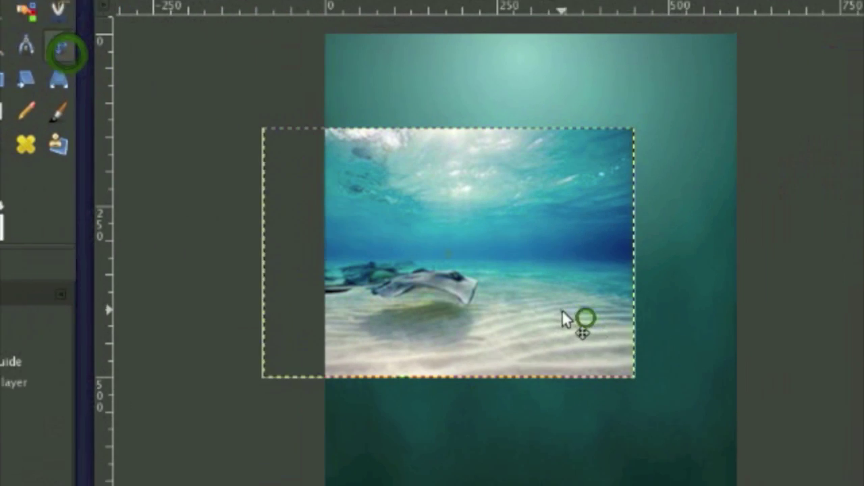
left_click_drag(715, 319, 794, 230)
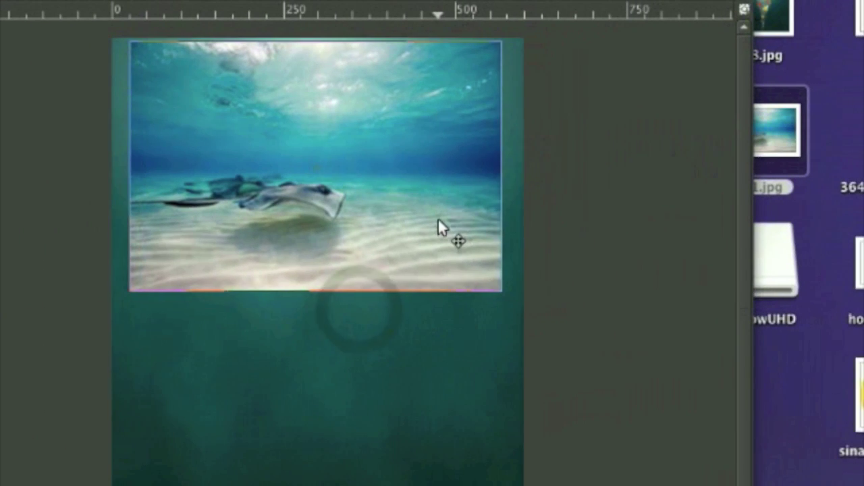
left_click_drag(439, 220, 434, 275)
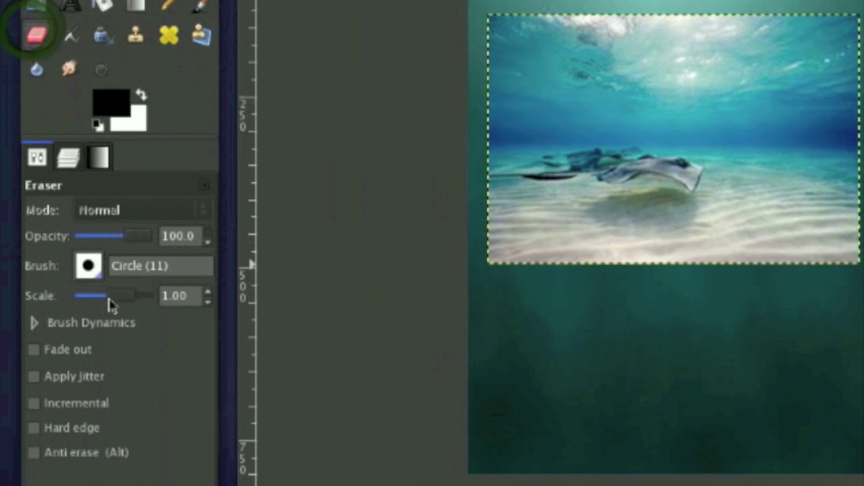
Set up the Eraser with the Circle Fuzzy (19) brush at scale 10.
left_click_drag(111, 410, 173, 412)
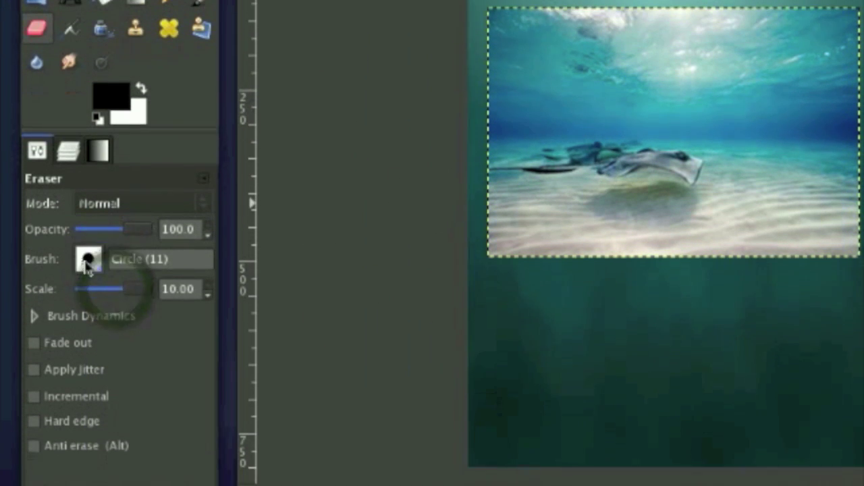
left_click(87, 253)
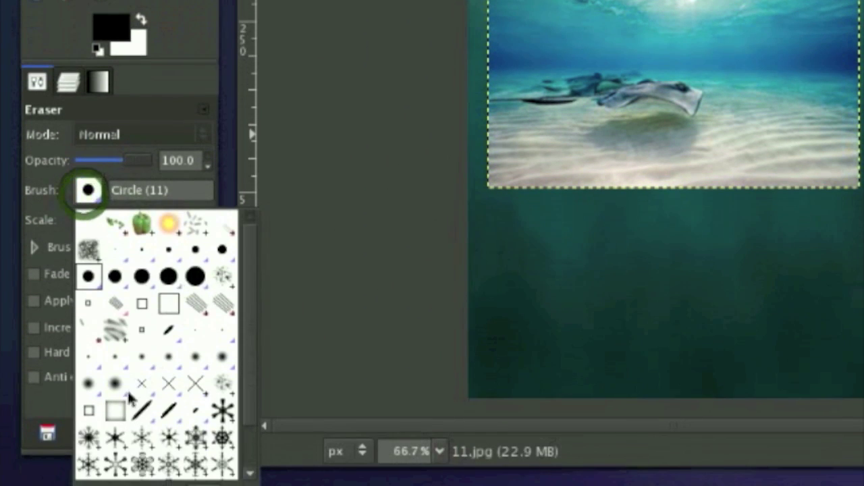
double_click(120, 383)
Try to erase the stingray and sandy seabed from the photo with the fuzzy brush.
left_click(680, 80)
left_click(659, 143)
left_click_drag(541, 157, 631, 152)
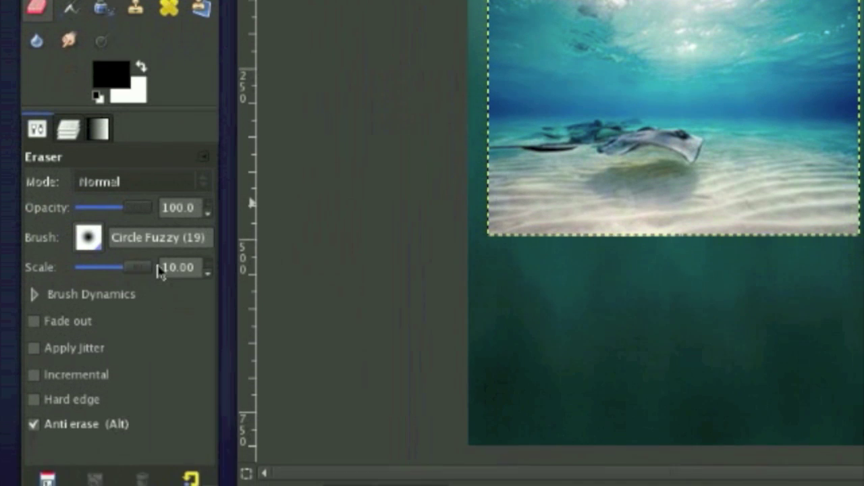
left_click_drag(605, 242, 546, 244)
left_click(624, 216)
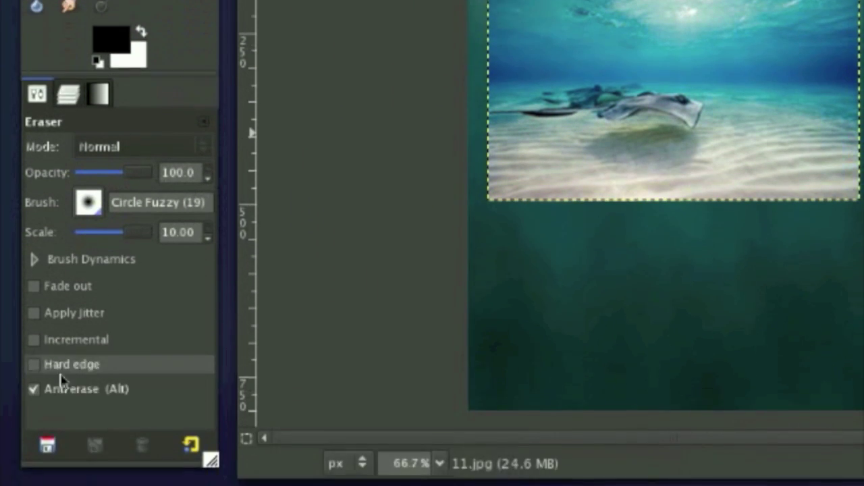
Erase the stingray, seabed and surrounding deep water from the photo, leaving only the bright water surface along its upper edge.
mouse_move(701, 204)
left_mouse_down()
mouse_move(501, 153)
mouse_move(572, 162)
mouse_move(494, 162)
left_mouse_up()
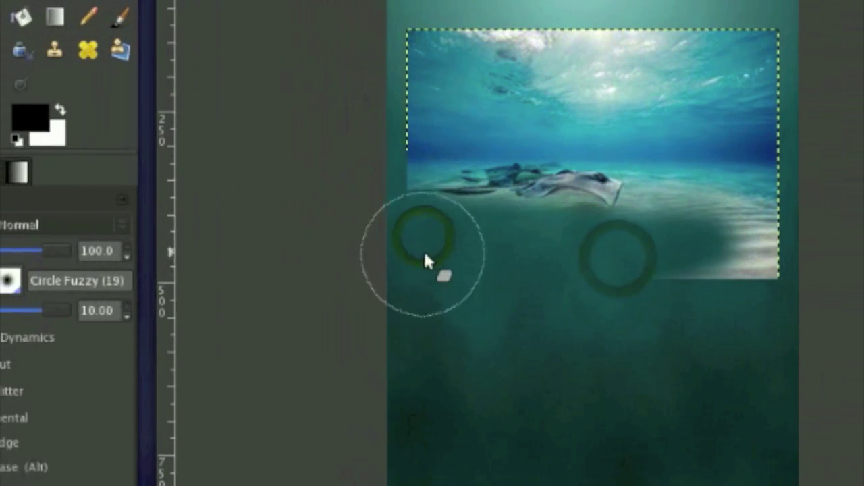
mouse_move(425, 254)
left_mouse_down()
mouse_move(510, 168)
mouse_move(656, 194)
mouse_move(597, 202)
left_mouse_up()
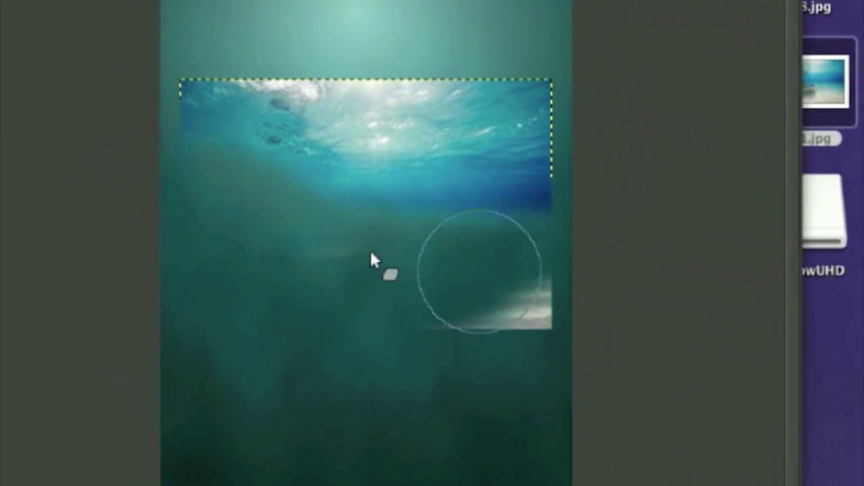
mouse_move(371, 251)
left_mouse_down()
mouse_move(453, 318)
mouse_move(537, 262)
mouse_move(518, 161)
mouse_move(379, 193)
left_mouse_up()
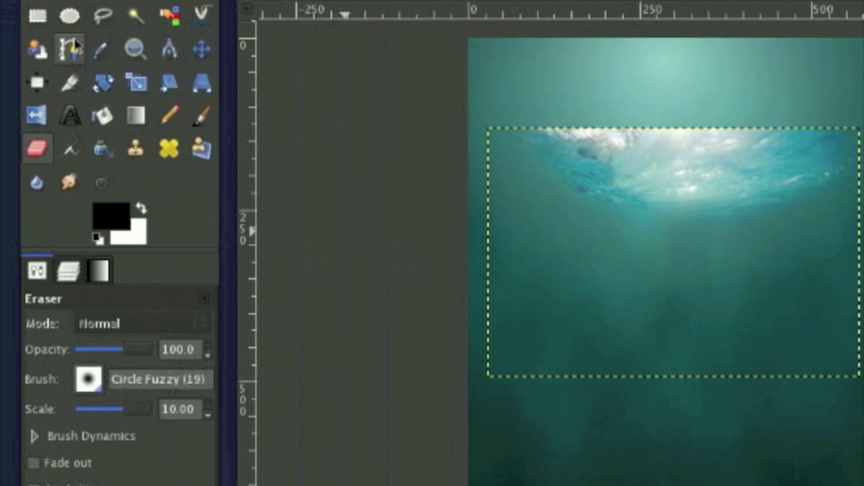
left_click_drag(637, 240, 643, 208)
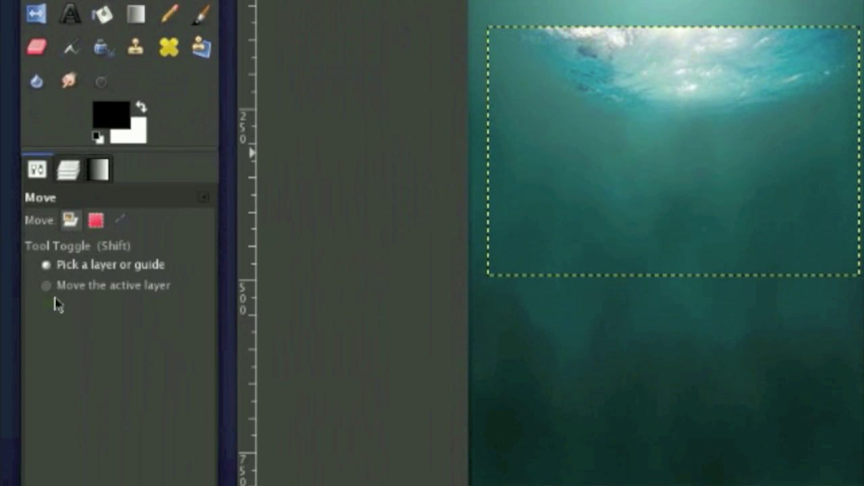
Set the Move tool to move the active layer and shift the water-surface photo up to the canvas's upper edge.
left_click(47, 259)
left_click(621, 109)
left_click_drag(726, 72, 436, 115)
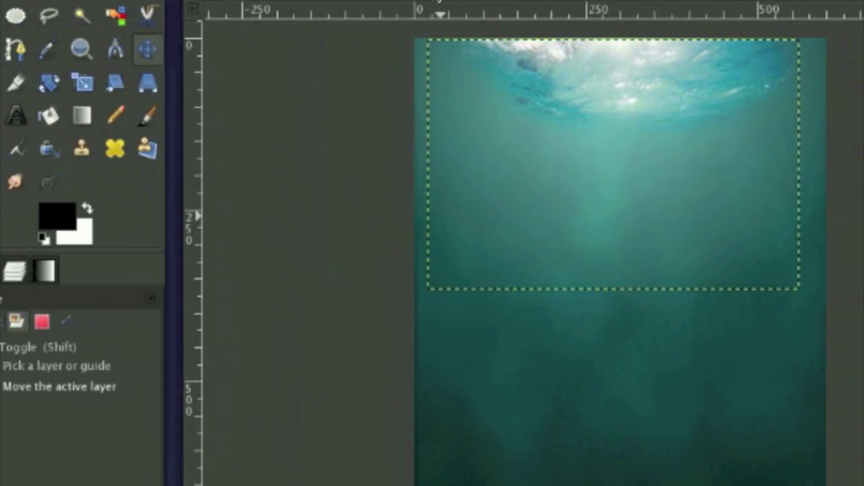
Expand the water-surface layer to the image size and set the Smudge tool's Circle Fuzzy (19) brush to scale 10.
left_click(443, 1)
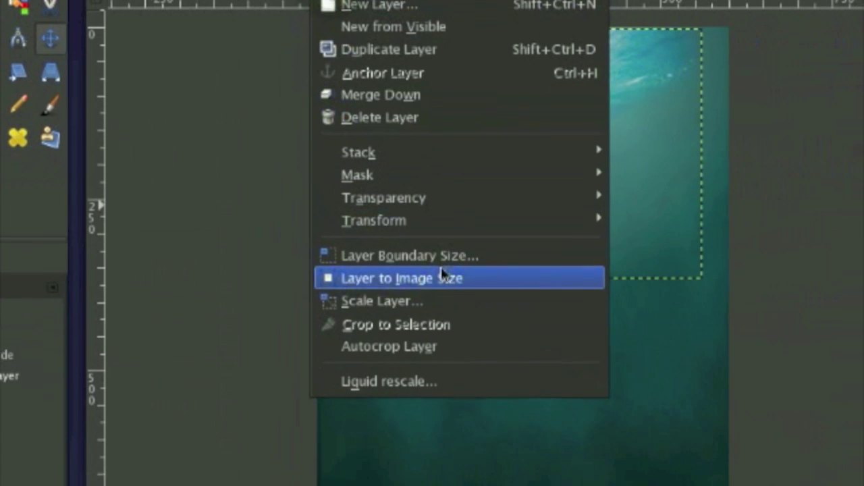
left_click(449, 289)
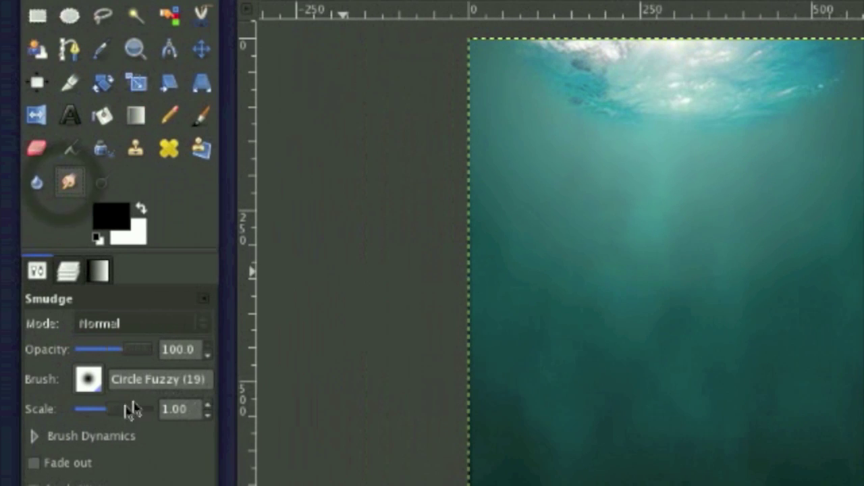
left_click(108, 409)
left_click_drag(138, 297, 153, 297)
Smudge both sides and the lower edge of the water surface outward so it blends into the teal background.
mouse_move(496, 25)
left_mouse_down()
mouse_move(434, 147)
mouse_move(463, 81)
mouse_move(412, 118)
left_mouse_up()
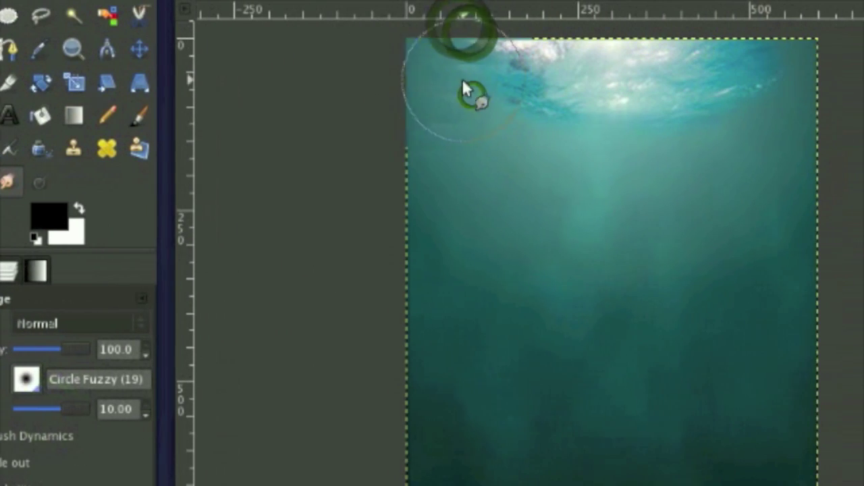
left_click_drag(482, 103, 384, 124)
left_click_drag(518, 108, 409, 124)
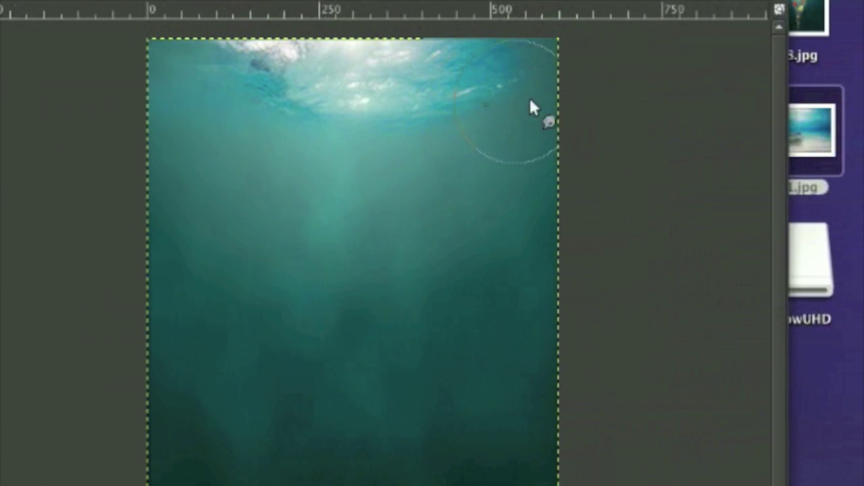
left_click_drag(724, 105, 743, 72)
left_click_drag(396, 70, 512, 75)
left_click_drag(390, 112, 272, 143)
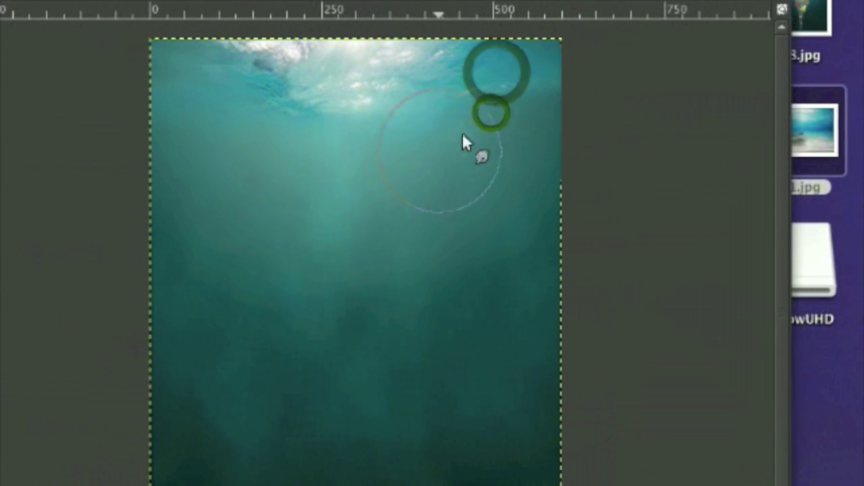
left_click_drag(373, 69, 439, 64)
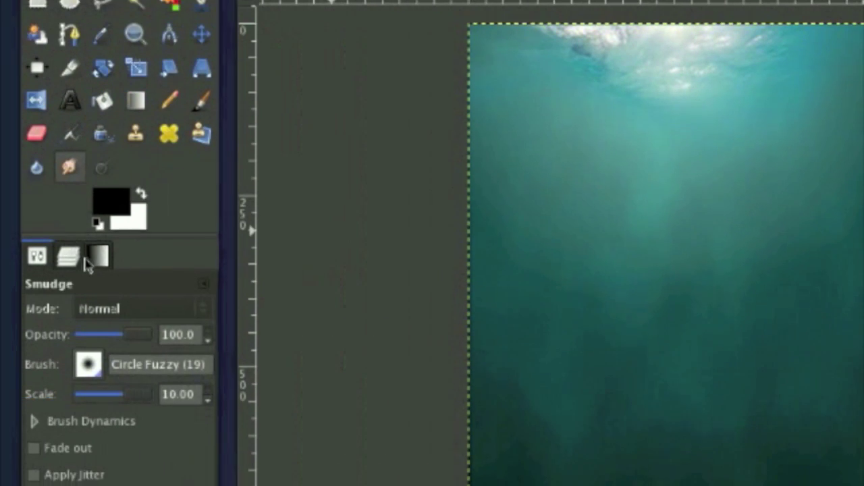
Set the foreground colour to 669999 for painting on a new transparent layer above the water-surface layer.
left_click(71, 247)
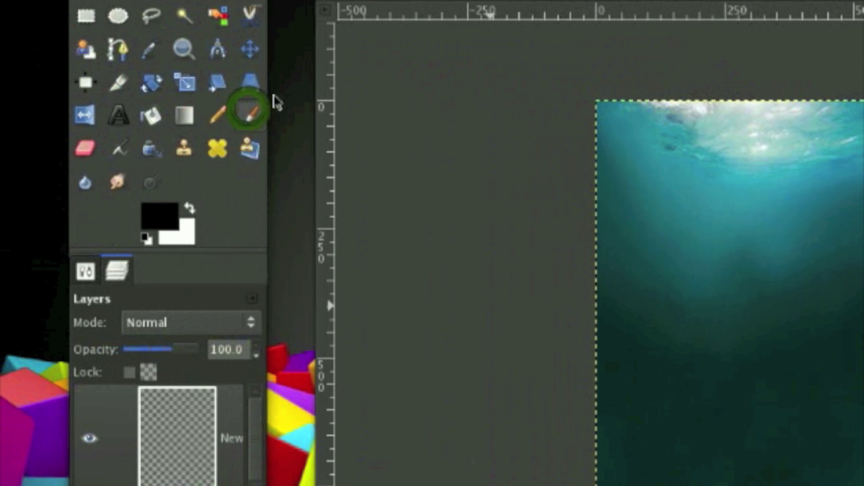
left_click(158, 218)
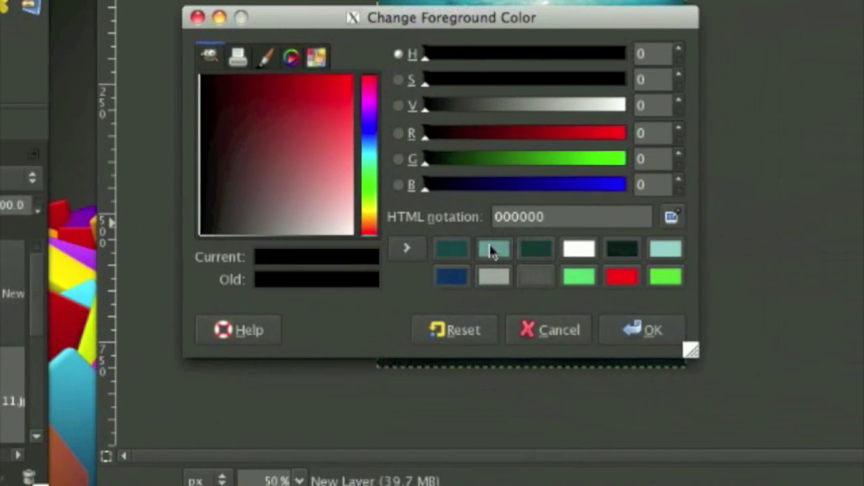
left_click(639, 261)
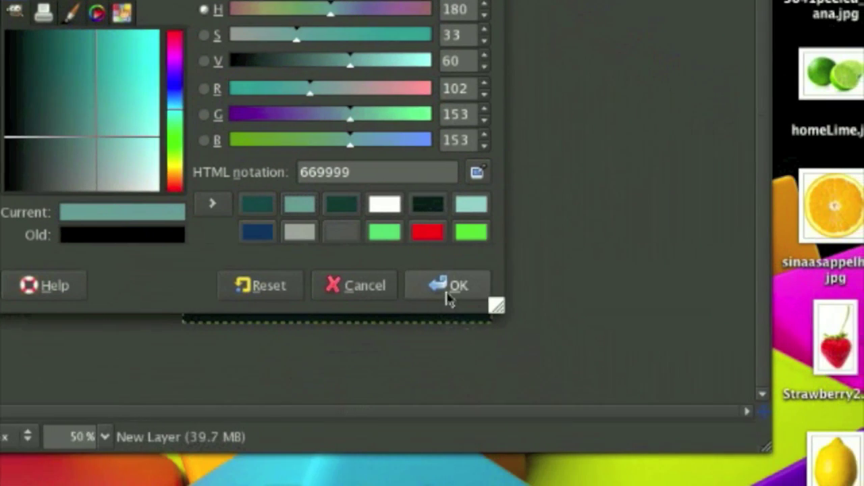
left_click(436, 296)
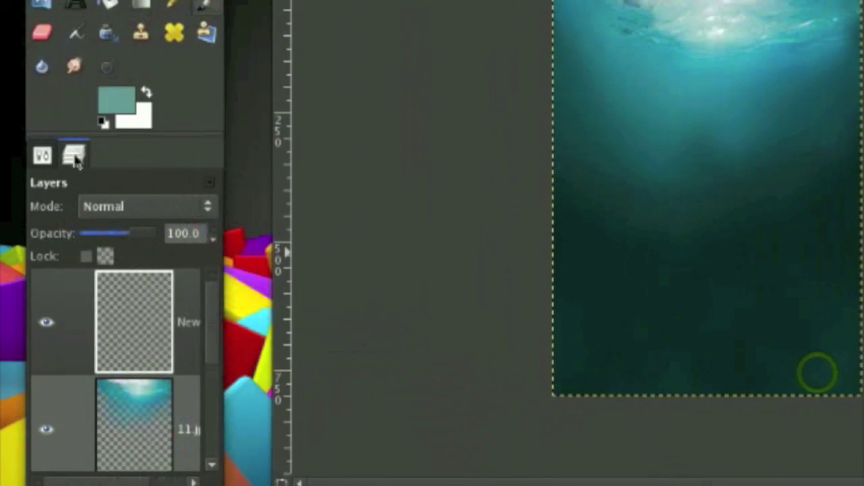
Set the Paintbrush to opacity 10.9 and scale 2.59, try a stroke below the water surface and undo it.
left_click(45, 154)
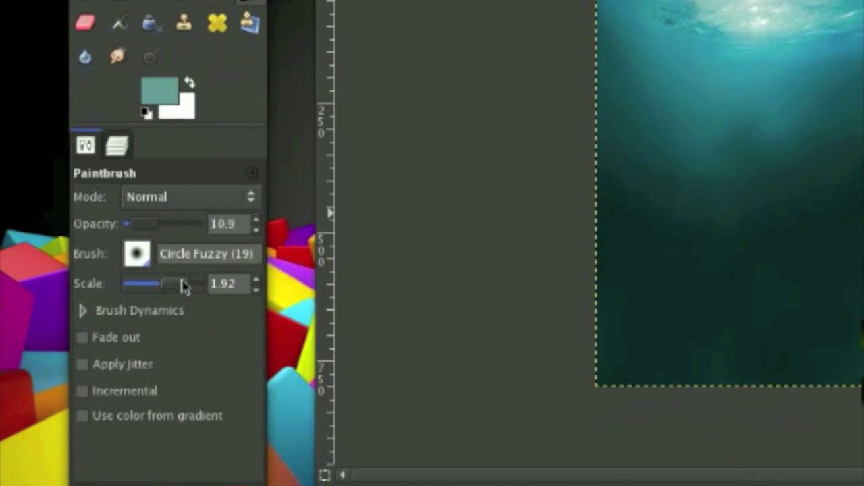
left_click_drag(185, 287, 190, 284)
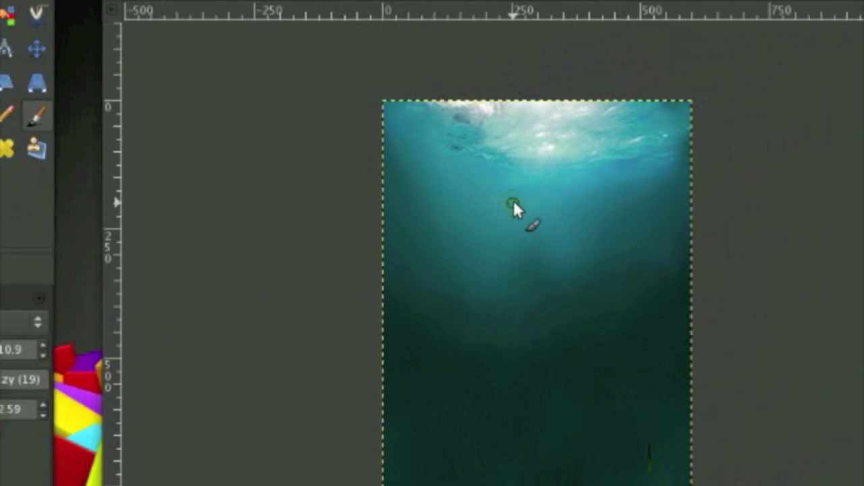
left_click(512, 203)
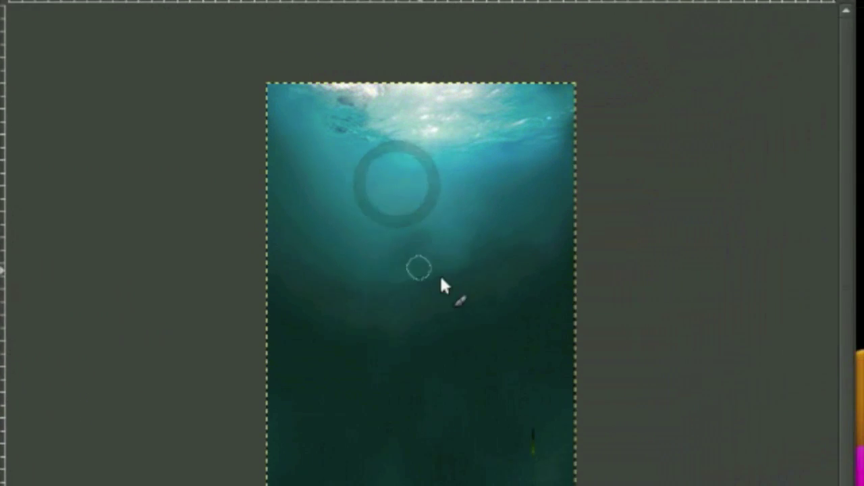
key("ctrl+z")
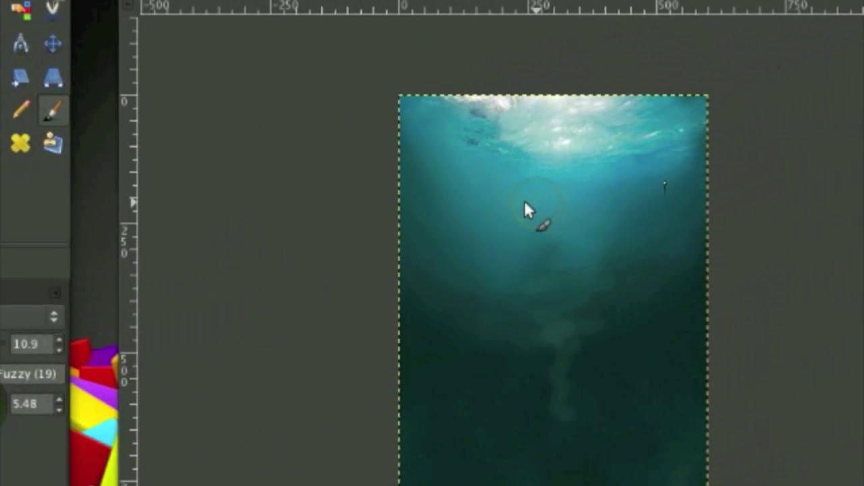
Paint a faint vertical light beam from the water surface down to the image's lower edge at brush scale 5.48, and soften it.
mouse_move(721, 40)
left_mouse_down()
mouse_move(785, 42)
mouse_move(773, 49)
left_mouse_up()
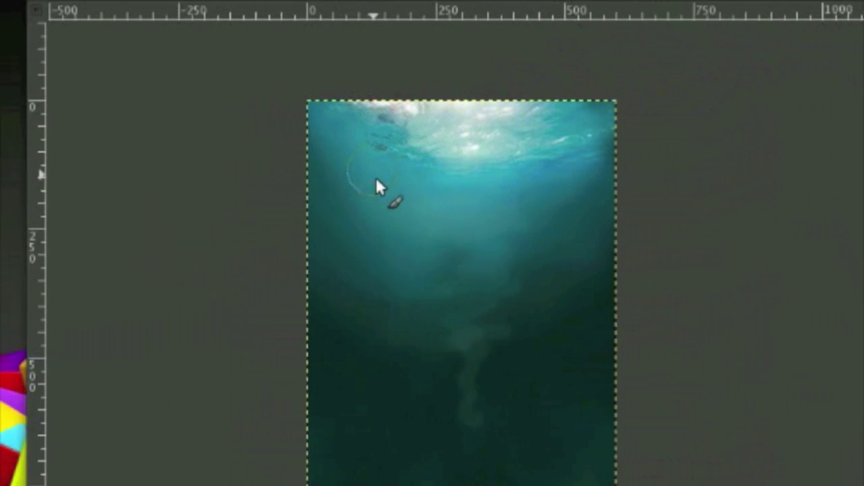
left_click(585, 177)
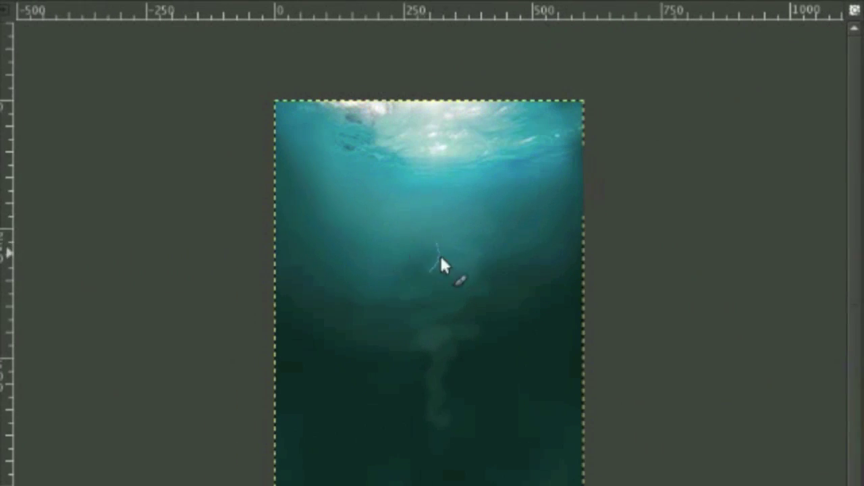
left_click(382, 296)
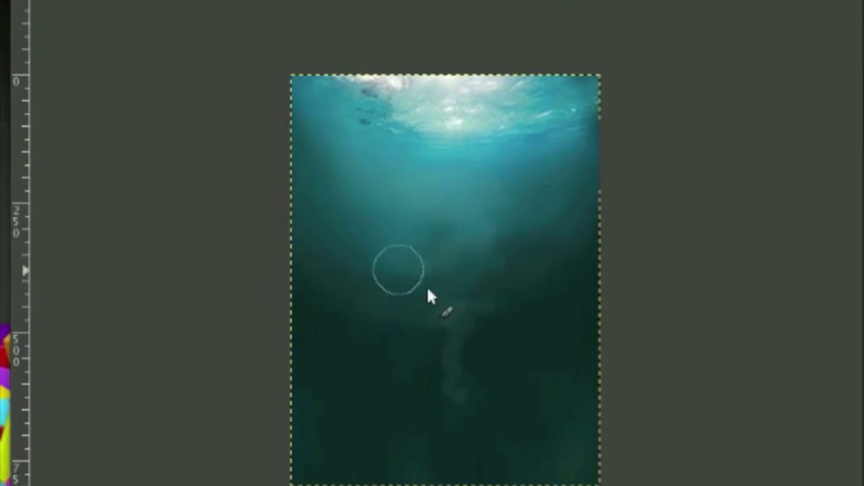
left_click(449, 268)
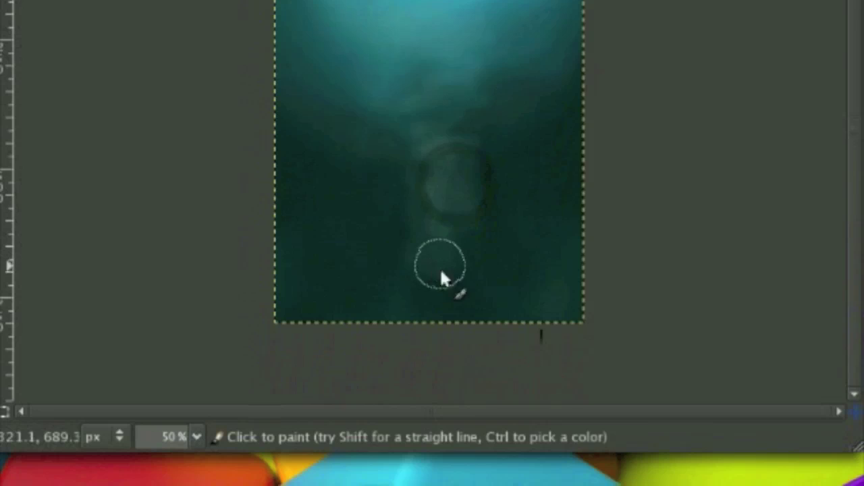
left_click_drag(440, 267, 438, 287)
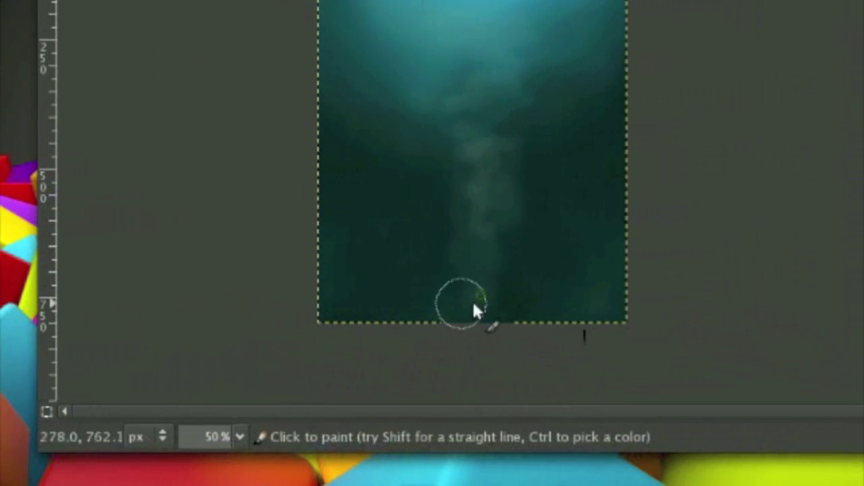
left_click_drag(744, 373, 766, 372)
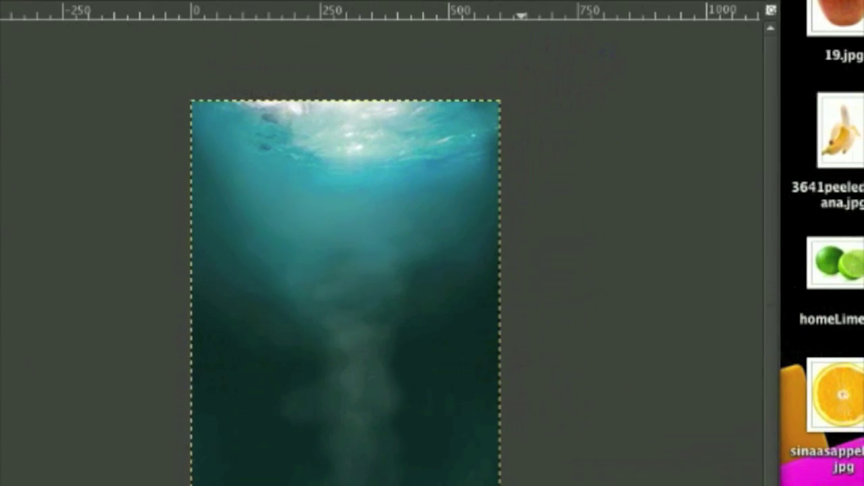
left_click(428, 2)
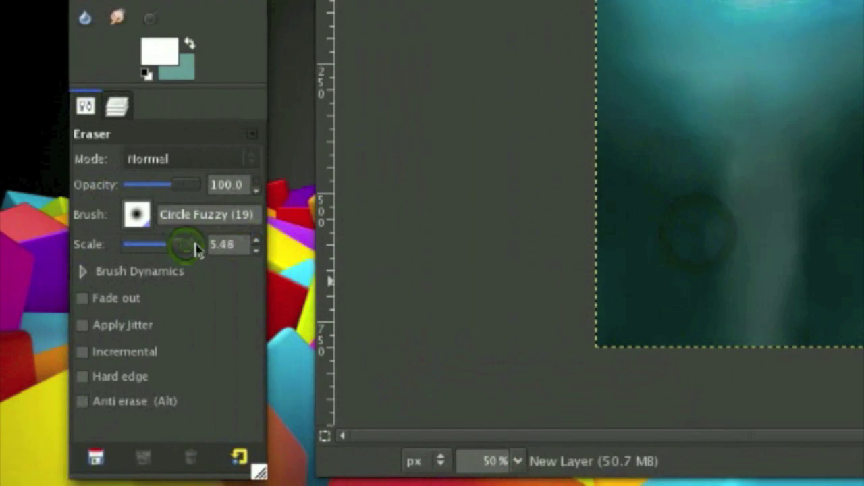
Narrow the light beam by erasing along both of its sides at scale 10, reducing the Eraser's opacity to 78.3.
left_click_drag(195, 244, 219, 245)
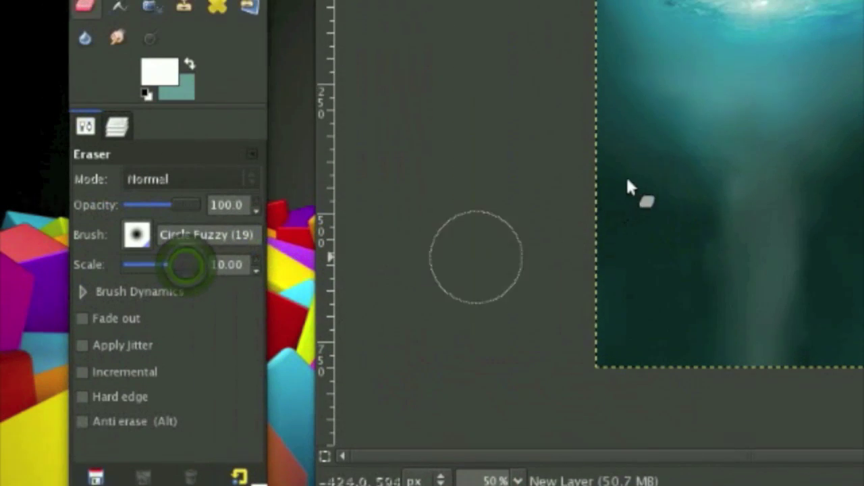
left_click_drag(667, 152, 709, 291)
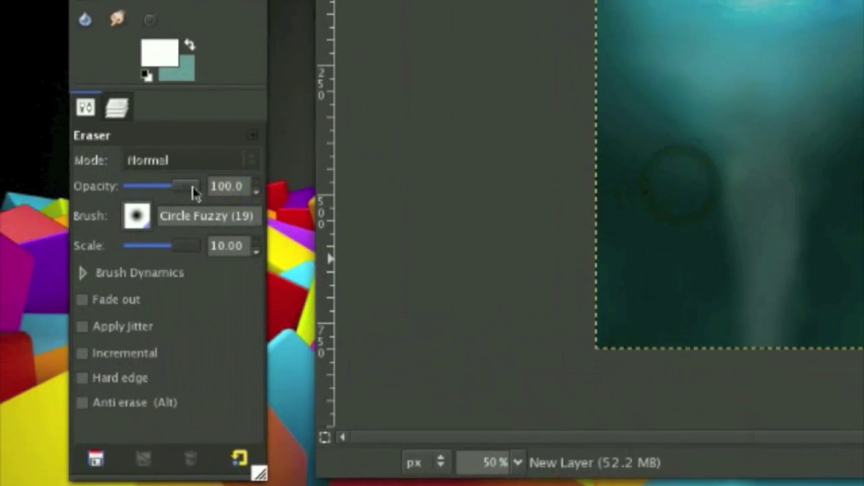
left_click(181, 187)
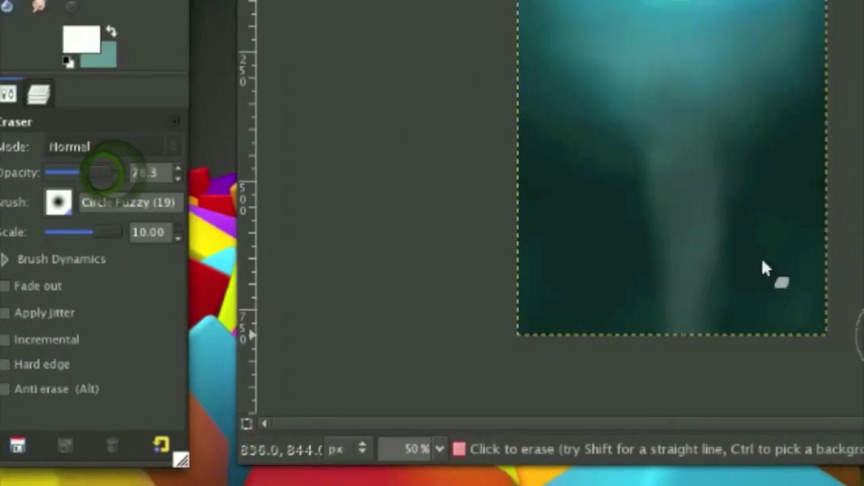
left_click_drag(767, 154, 738, 288)
left_click_drag(737, 155, 721, 324)
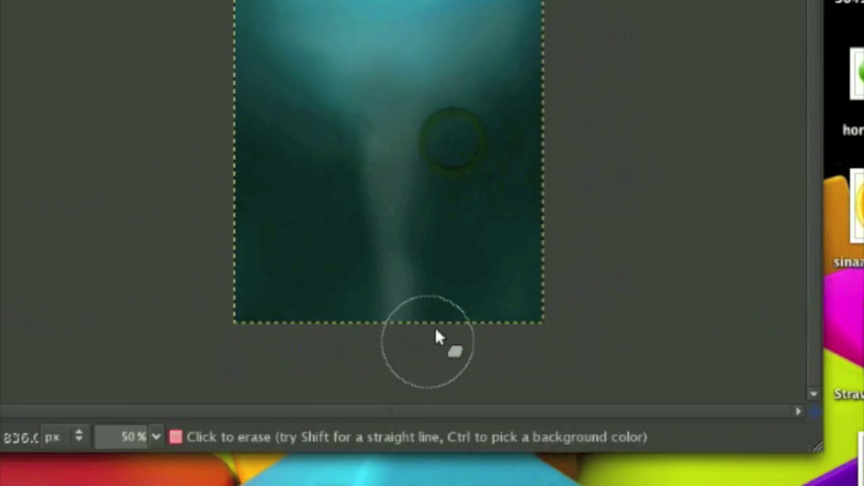
left_click(433, 318)
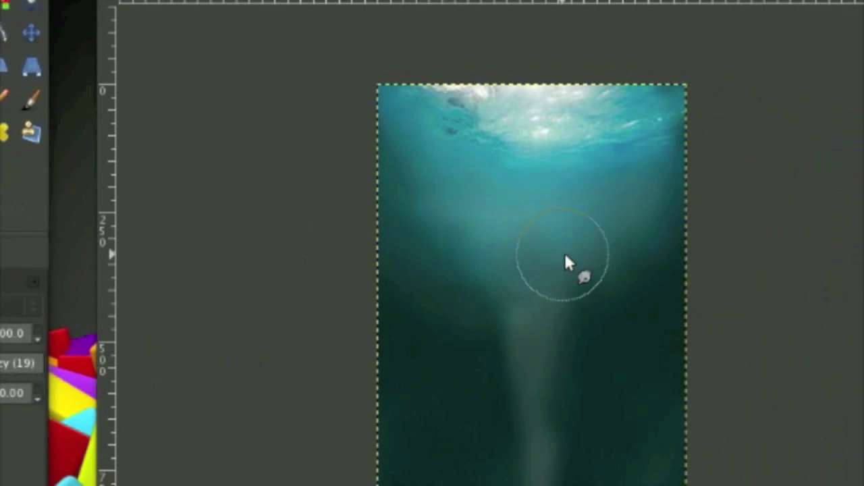
Smudge the light beam where it meets the bright water, and smudge the water-surface layer 11.jpg around it.
left_click_drag(780, 270, 778, 311)
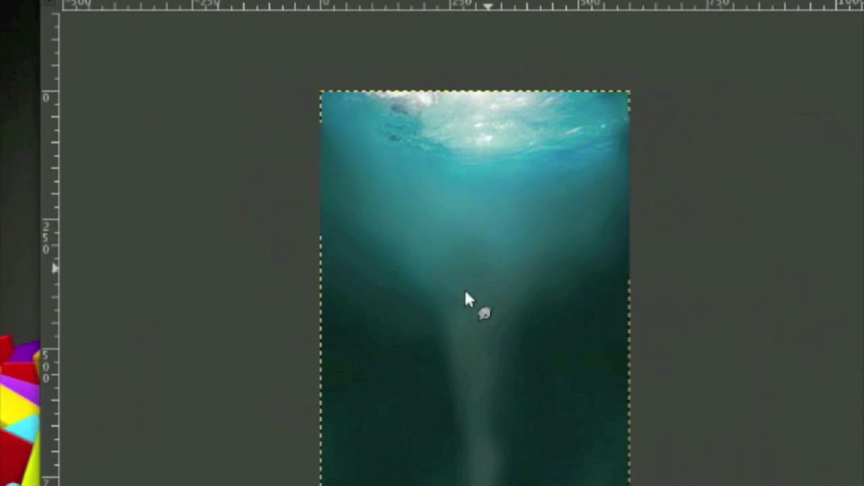
left_click_drag(458, 285, 498, 347)
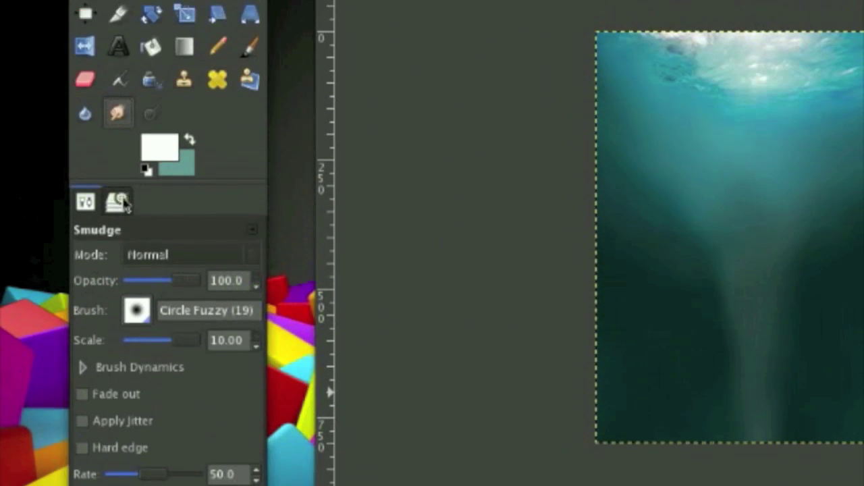
left_click(119, 122)
left_click(190, 356)
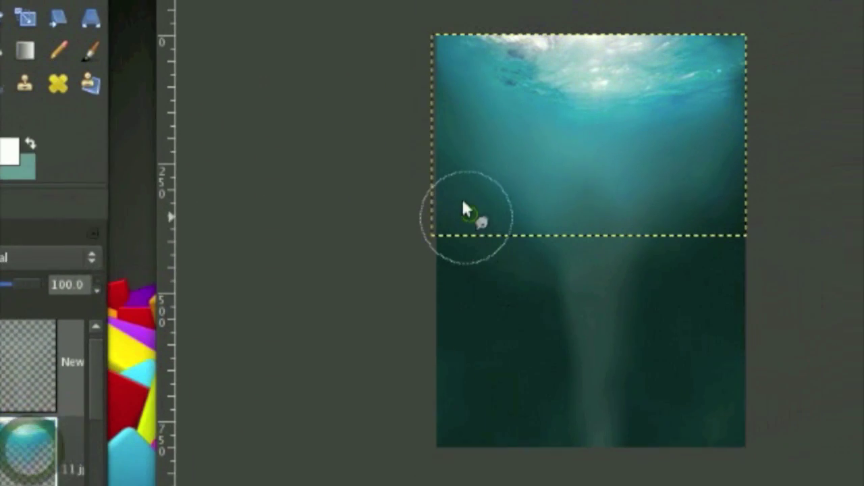
left_click(623, 103)
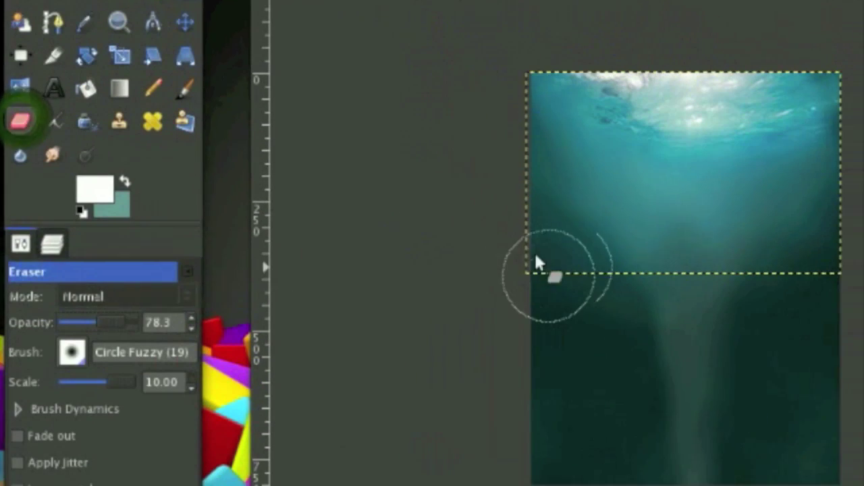
Erase the lower sides of the water-surface layer at opacity 78.3 and scale 10, and reselect the light-beam layer.
left_click_drag(595, 289, 627, 311)
mouse_move(630, 323)
left_mouse_down()
mouse_move(609, 288)
mouse_move(651, 307)
mouse_move(622, 235)
left_mouse_up()
left_click_drag(433, 208, 425, 186)
mouse_move(675, 283)
left_mouse_down()
mouse_move(694, 268)
mouse_move(652, 280)
mouse_move(707, 214)
left_mouse_up()
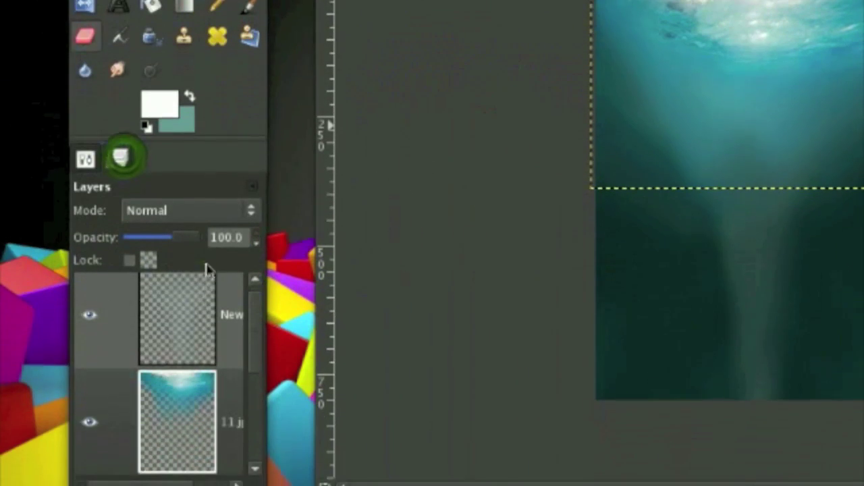
left_click(206, 370)
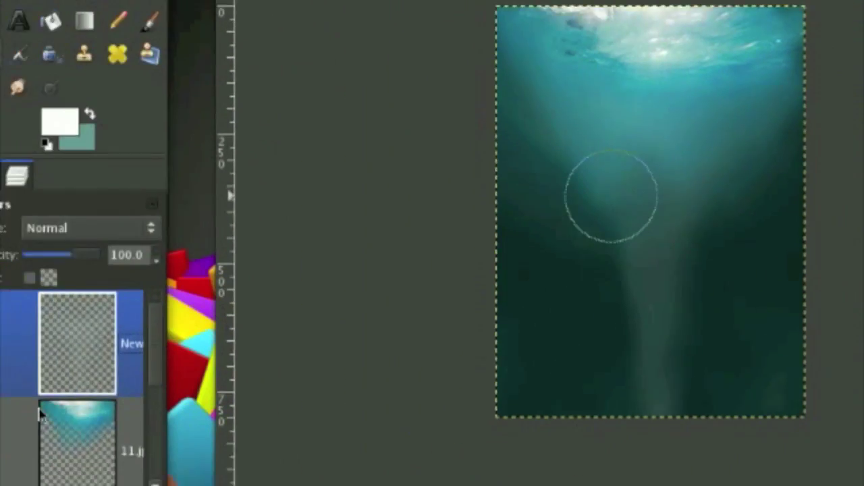
left_click(6, 474)
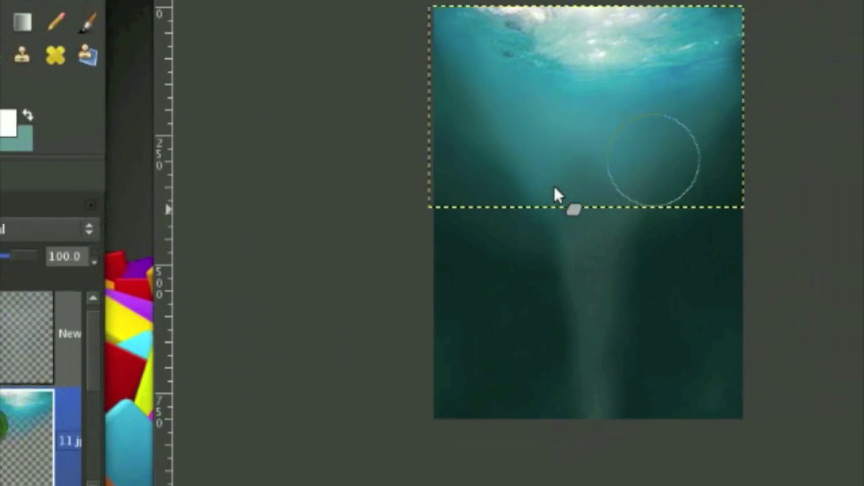
mouse_move(550, 190)
left_mouse_down()
mouse_move(539, 188)
mouse_move(534, 144)
mouse_move(495, 141)
left_mouse_up()
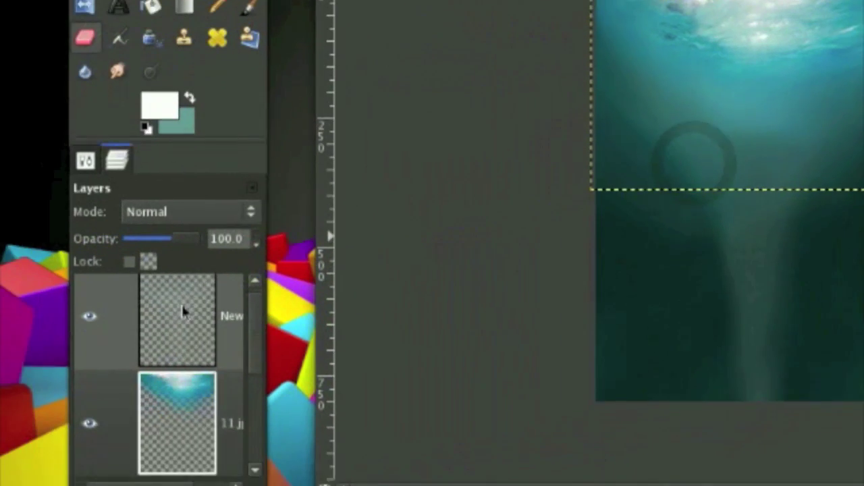
left_click(181, 307)
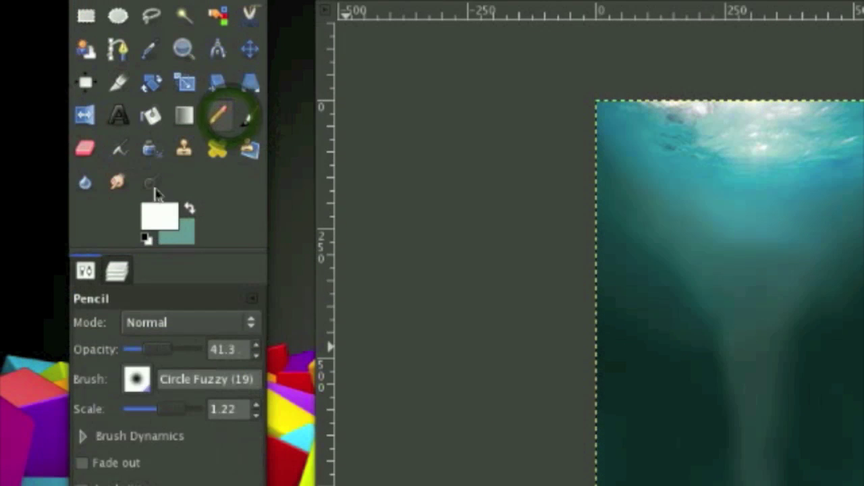
Scribble thin white and teal zigzag lines down the light beam, using the Pencil with the Circle (03) brush at opacity 41.3 and scale 1.22.
left_click(155, 211)
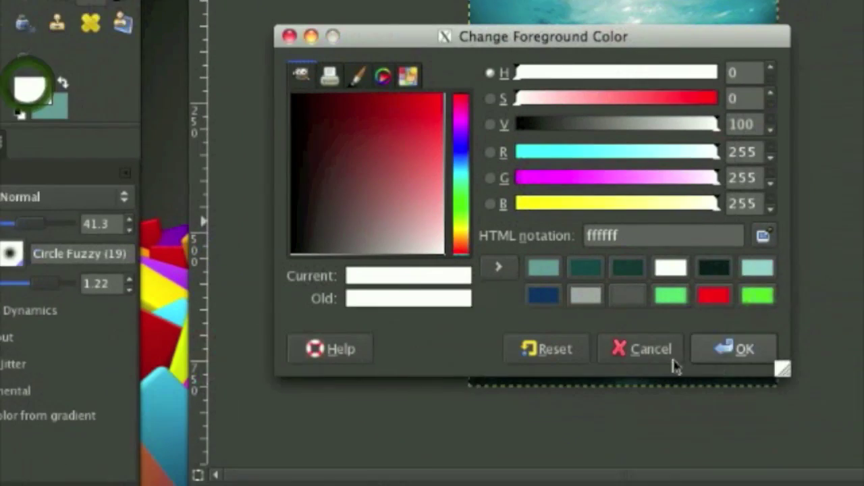
left_click(784, 483)
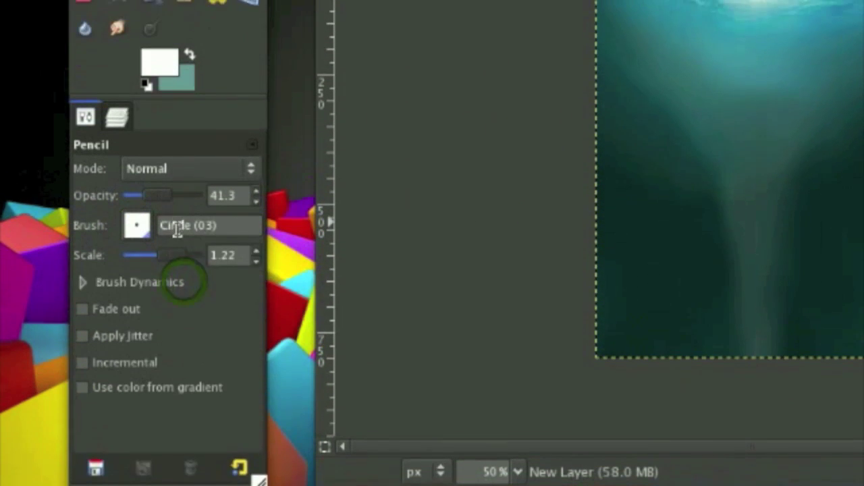
left_click_drag(177, 196, 234, 191)
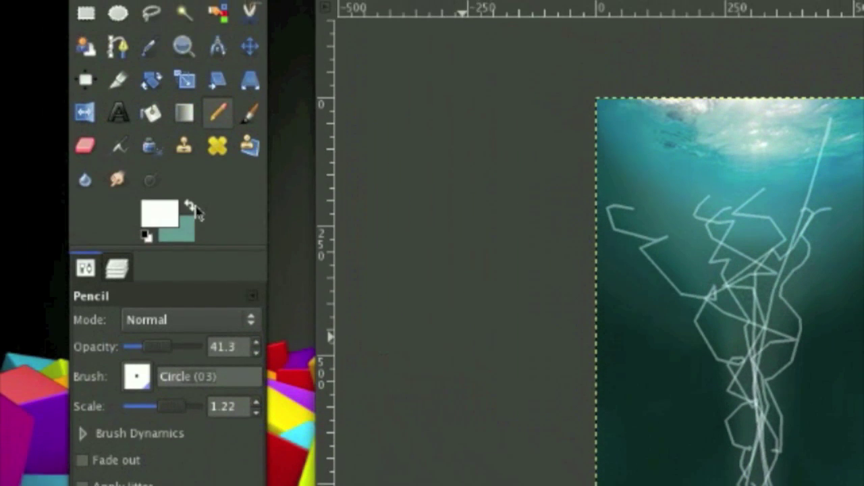
left_click(150, 141)
left_click(149, 141)
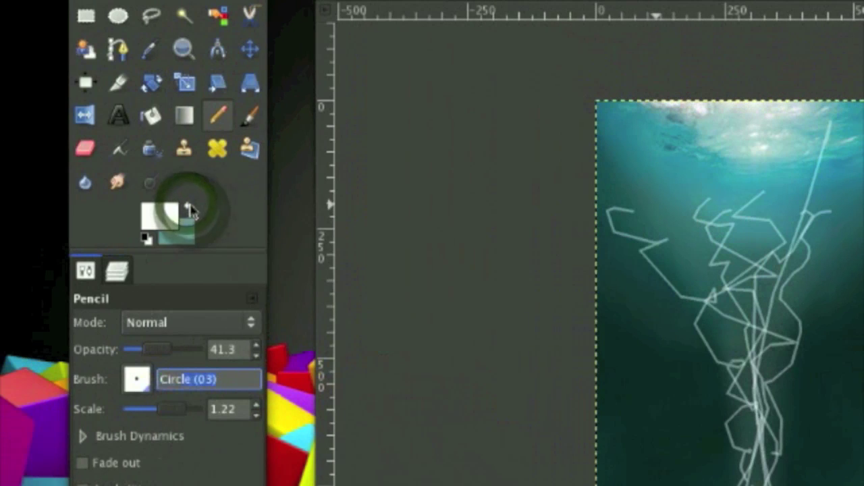
left_click(126, 208)
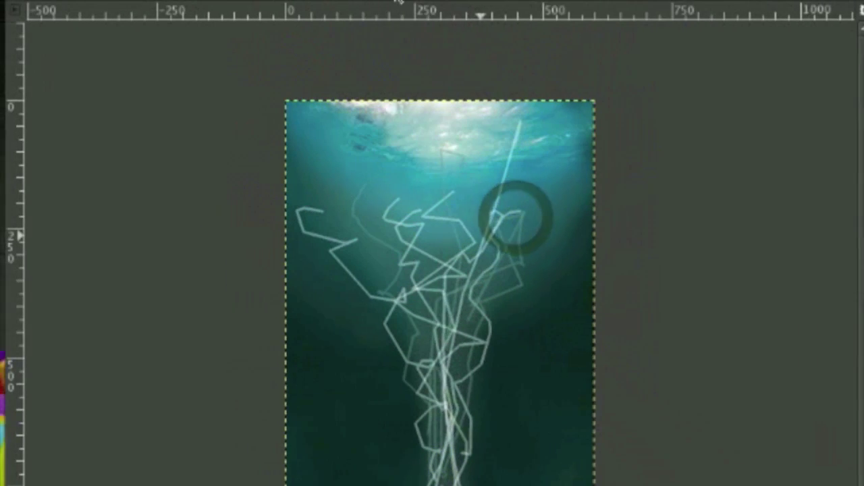
Apply a linear Motion Blur with length 90 and angle 90 to the scribbled beam layer.
left_click(399, 2)
mouse_move(527, 121)
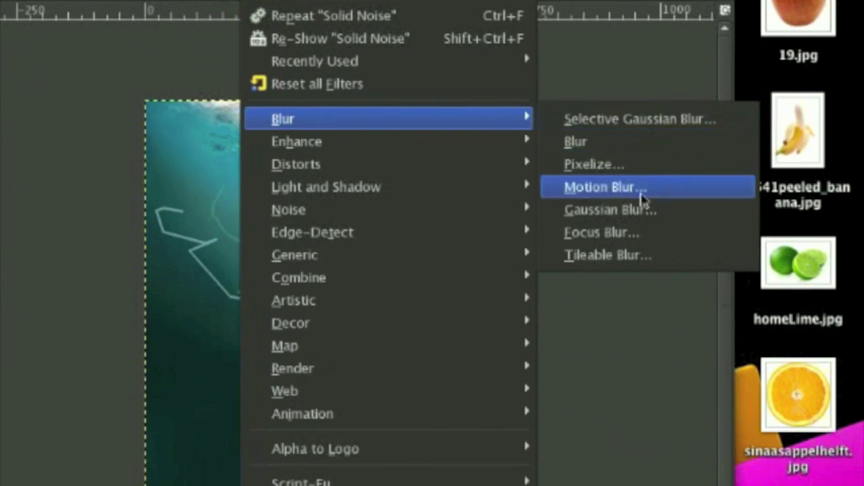
left_click(627, 180)
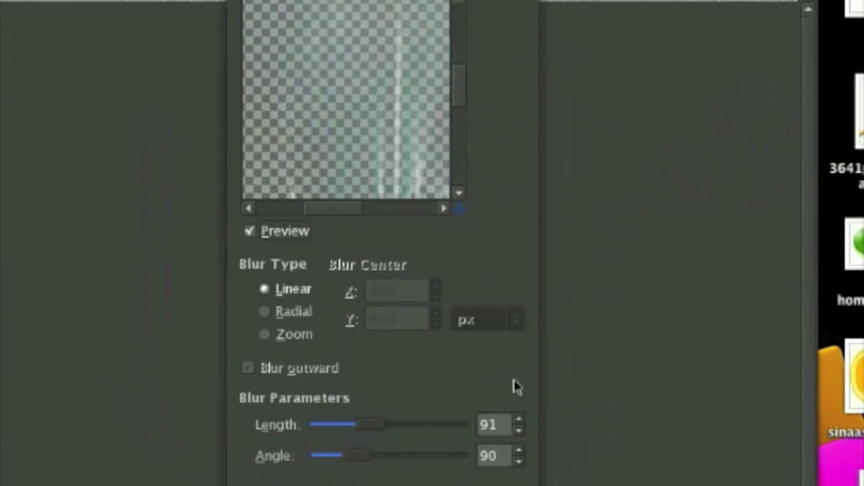
left_click(565, 328)
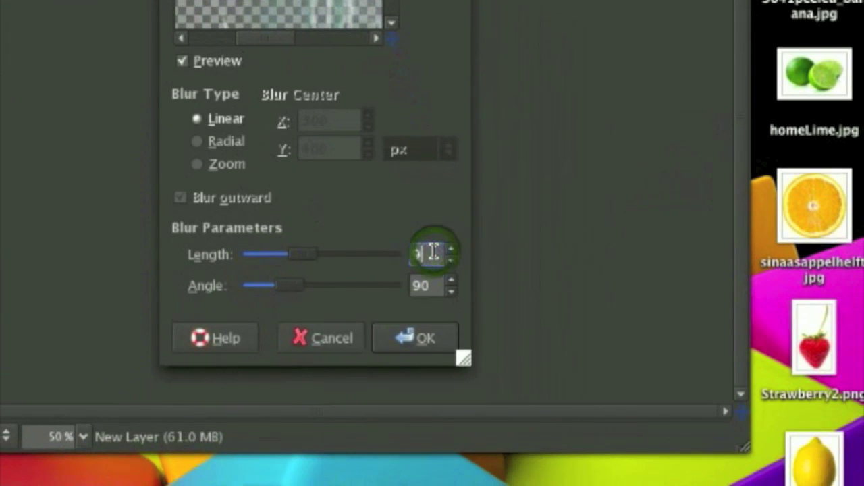
left_click(432, 254)
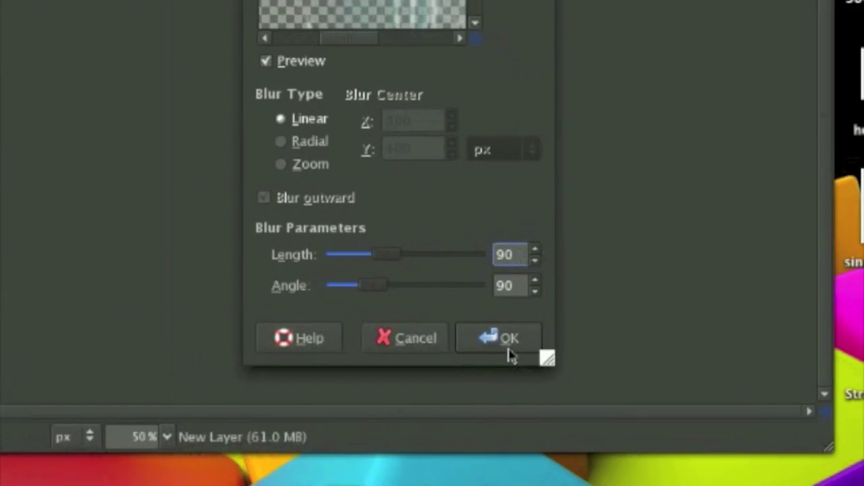
left_click(434, 343)
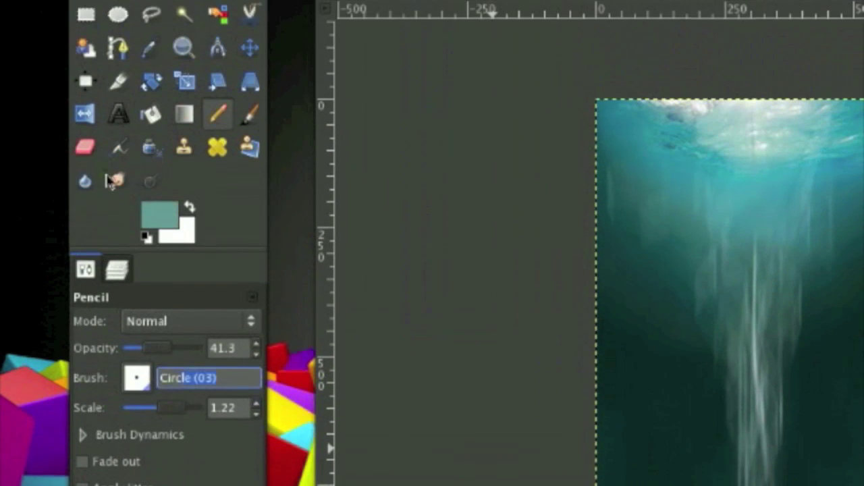
Smudge the lower end of the blurred light streaks downward to the image's bottom edge at scale 10.
left_click(114, 181)
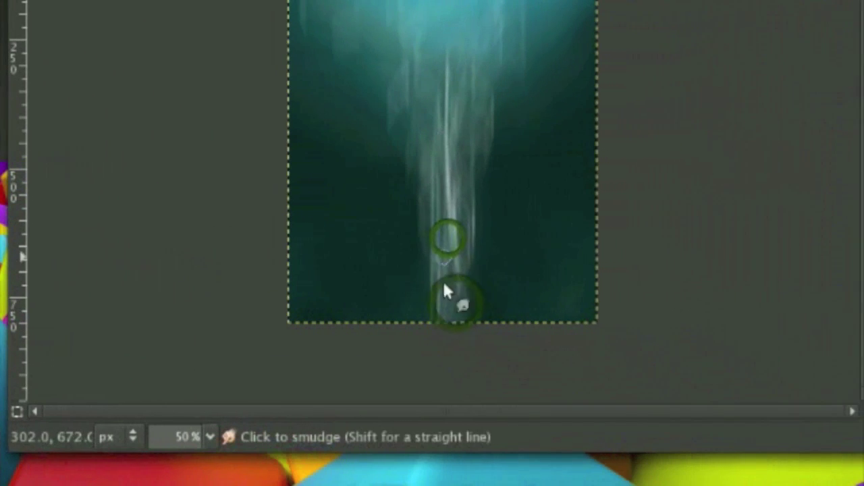
left_click_drag(461, 256, 462, 338)
mouse_move(467, 236)
left_mouse_down()
mouse_move(463, 350)
mouse_move(427, 382)
left_mouse_up()
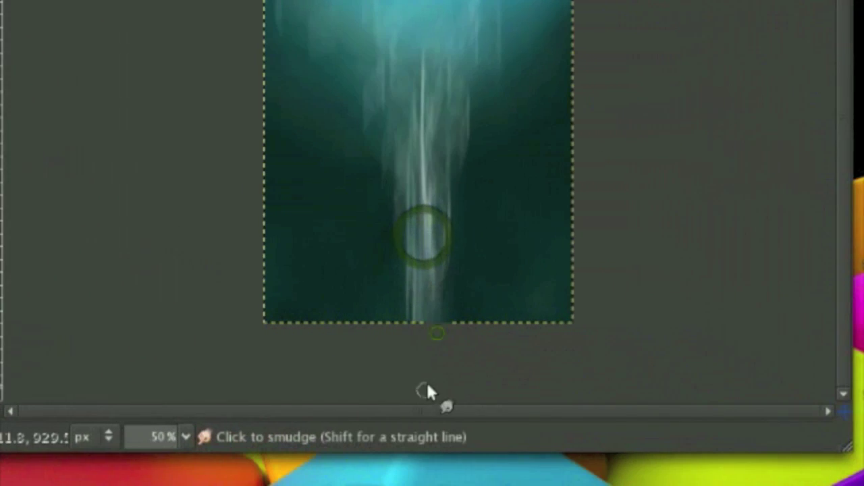
left_click_drag(450, 223, 427, 271)
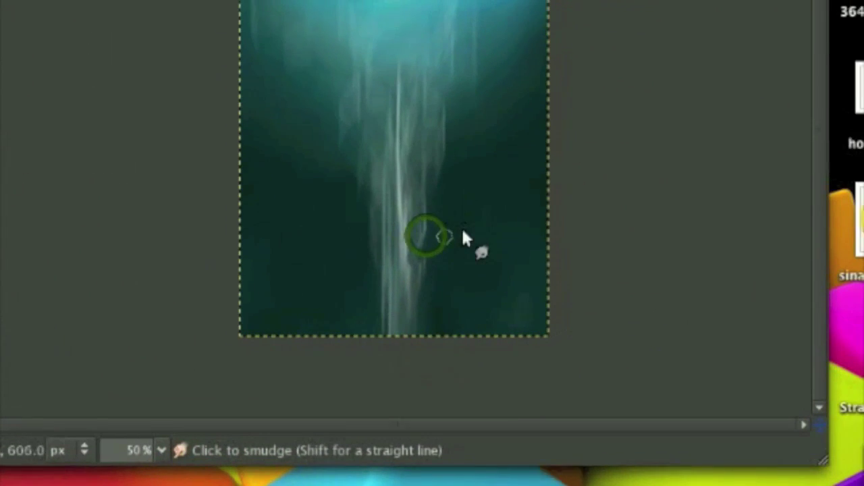
left_click_drag(480, 226, 443, 273)
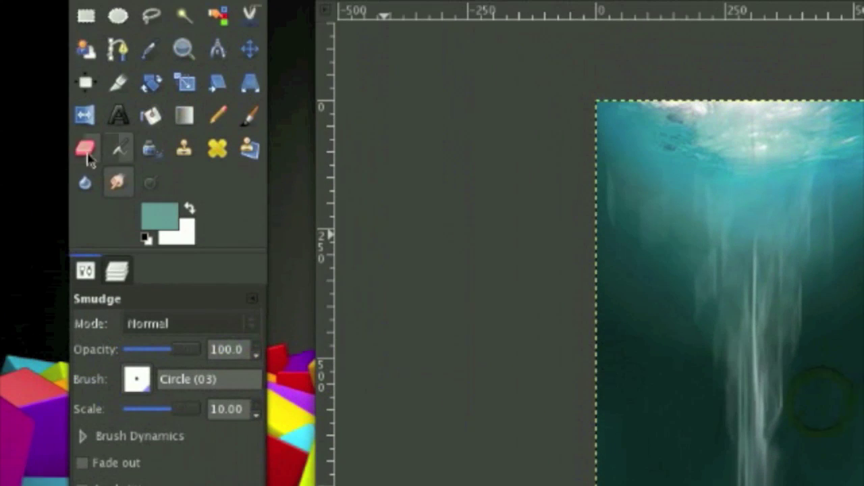
Erase the right-hand edge of the light streaks near the image's lower end at opacity 78.3 and scale 10.
left_click(86, 152)
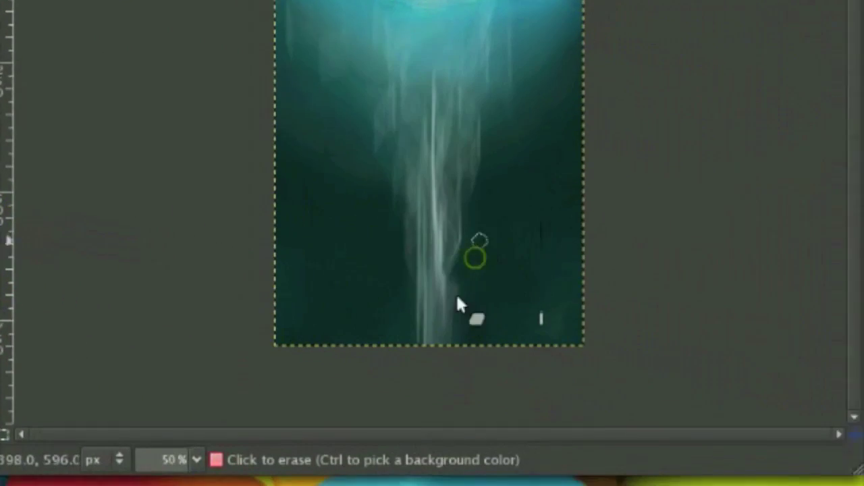
left_click_drag(457, 297, 447, 324)
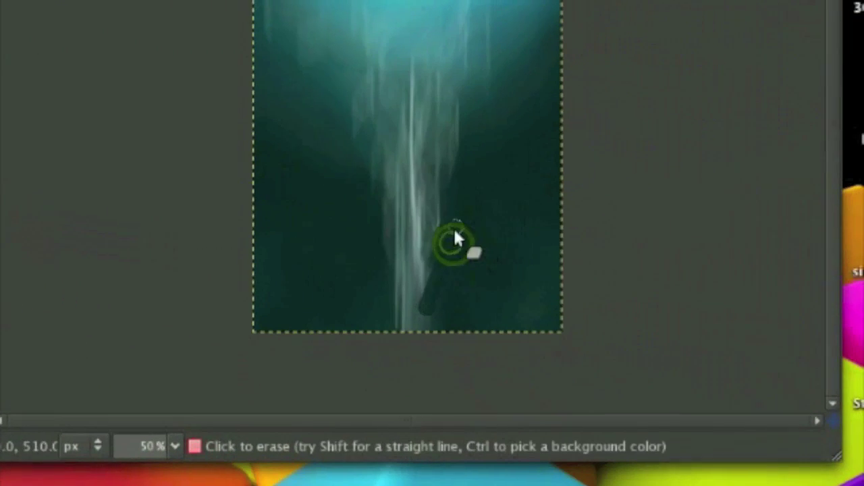
left_click_drag(471, 254, 452, 351)
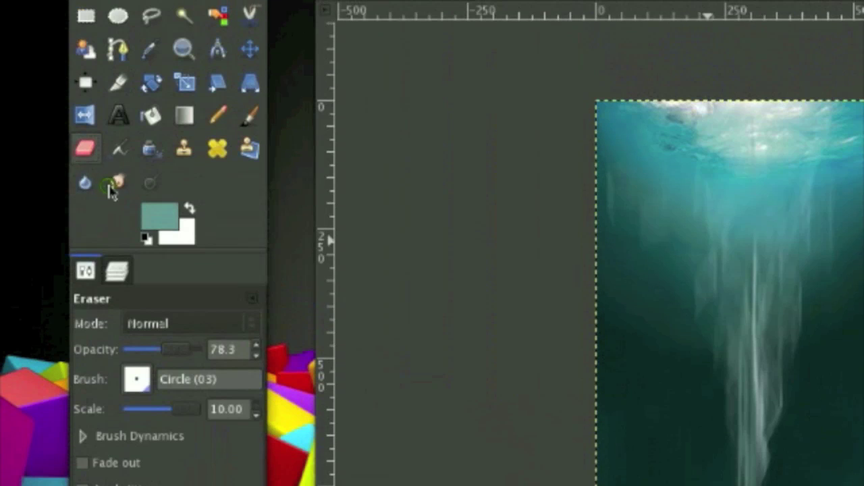
Smudge the lower end of the light streaks again and repeat the Motion Blur with the same settings.
left_click(108, 185)
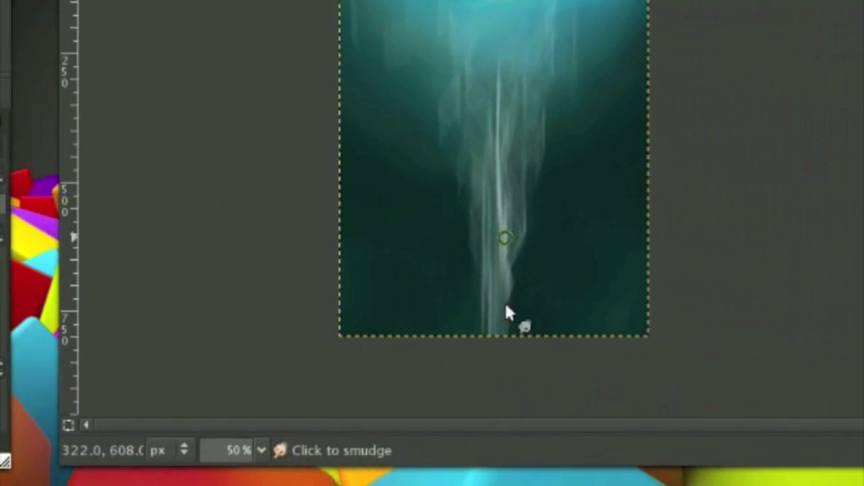
left_click_drag(506, 304, 505, 318)
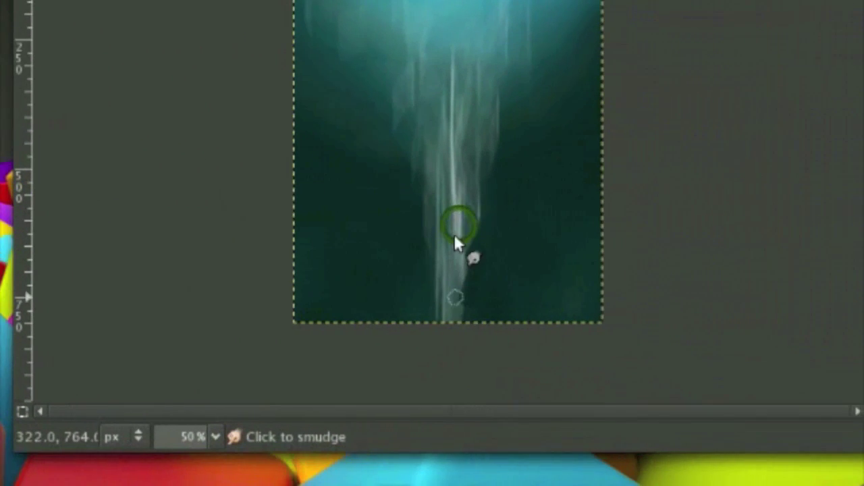
left_click_drag(500, 252, 503, 323)
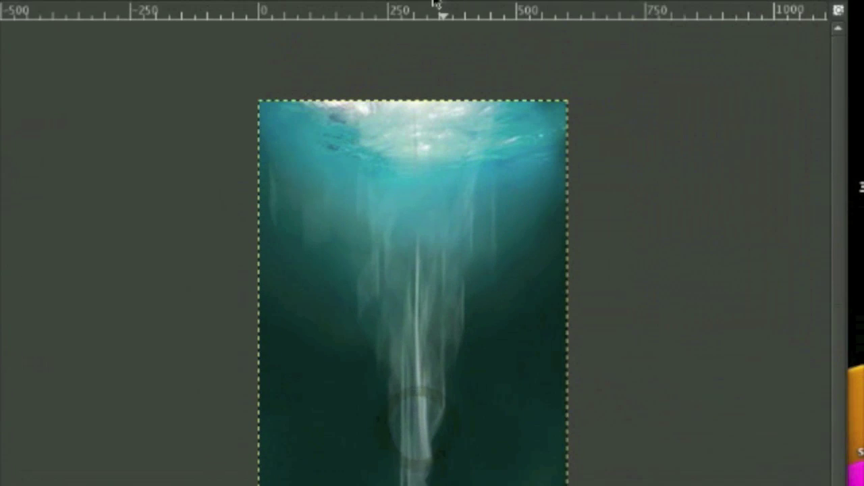
left_click(414, 2)
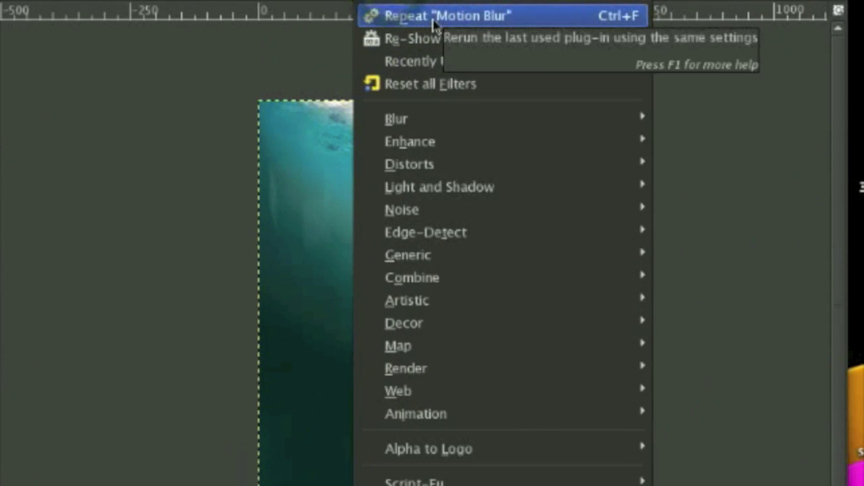
left_click(437, 19)
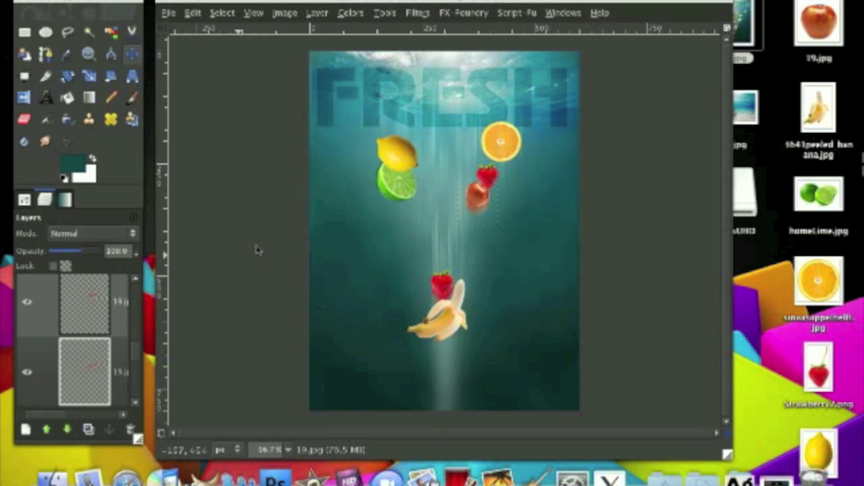
Examine the FRESH text layer's blend mode, its font settings and the foreground colour used for it.
left_click(78, 324)
scroll(79, 324, "up", 10)
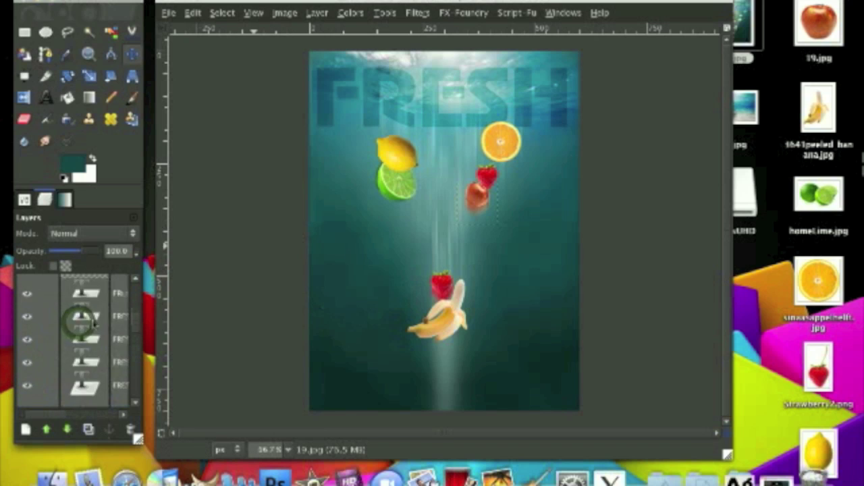
scroll(93, 322, "up", 5)
scroll(93, 322, "down", 5)
left_click(92, 321)
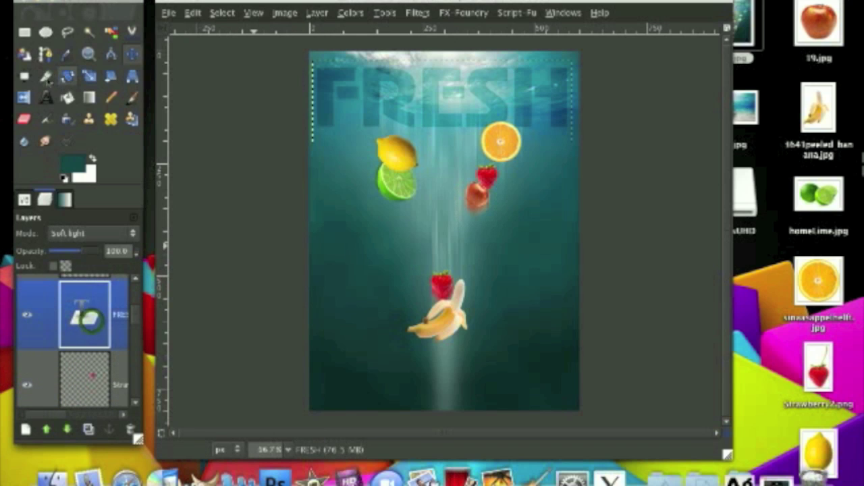
left_click(45, 97)
left_click(25, 199)
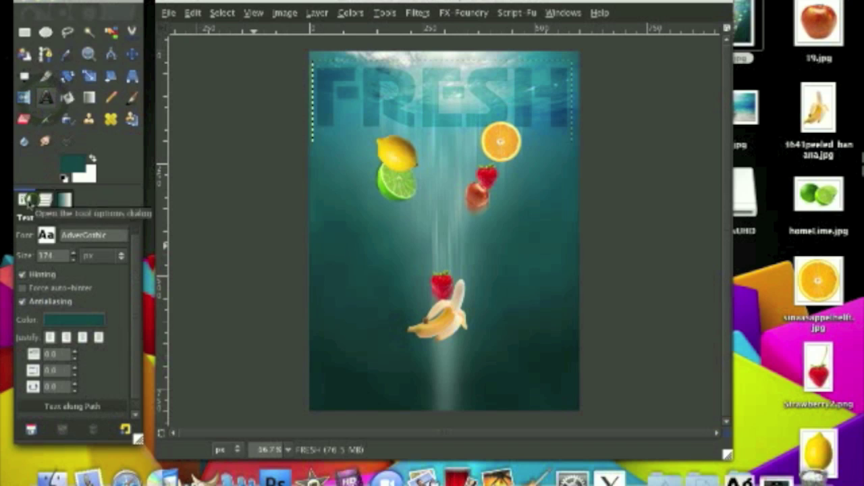
left_click(108, 234)
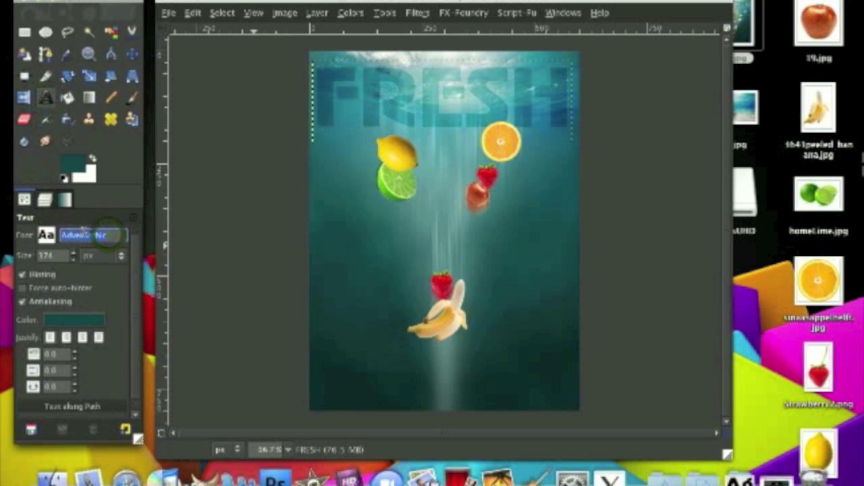
left_click(92, 234)
left_click(77, 164)
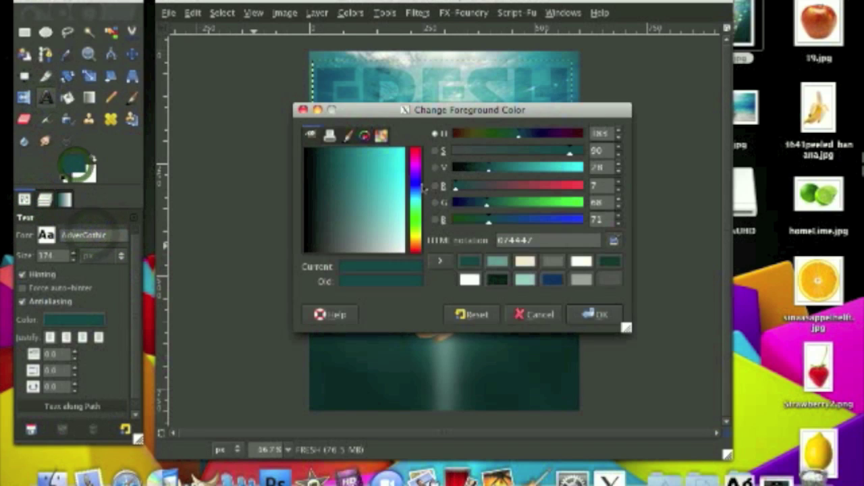
left_click(593, 315)
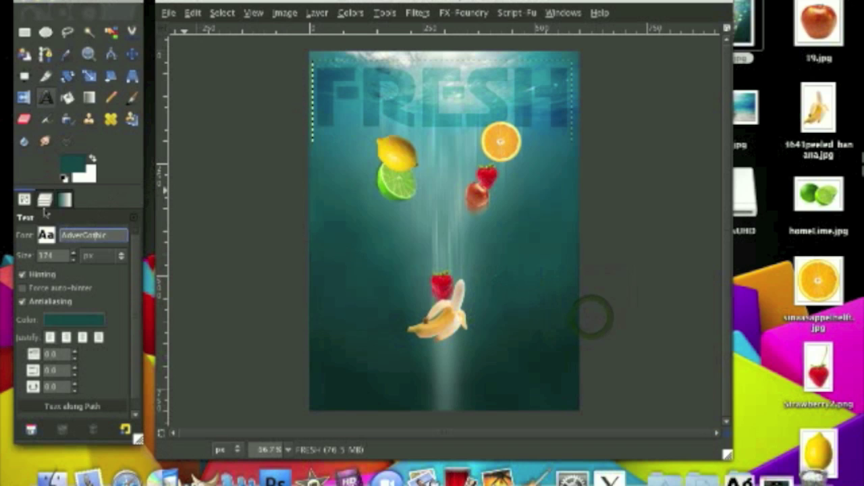
Duplicate the orange-slice layer sinaasappelhelft.jpg and select the lower of the two copies.
left_click(45, 200)
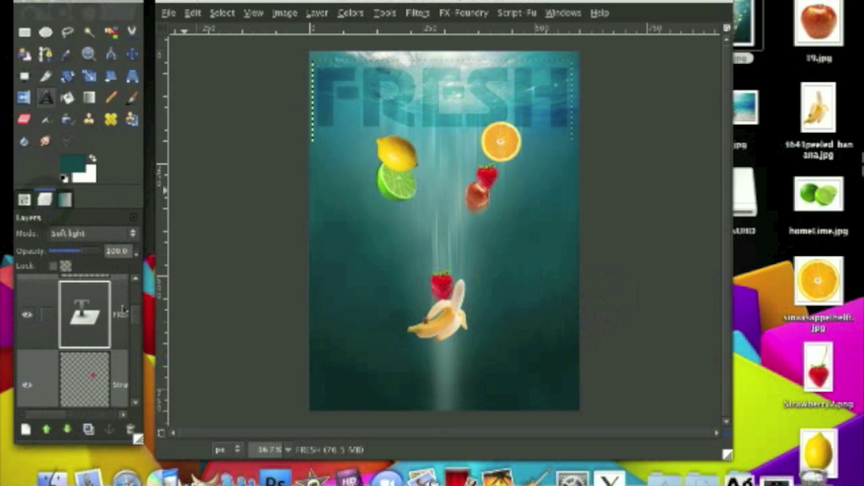
scroll(123, 309, "down", 3)
scroll(123, 308, "down", 2)
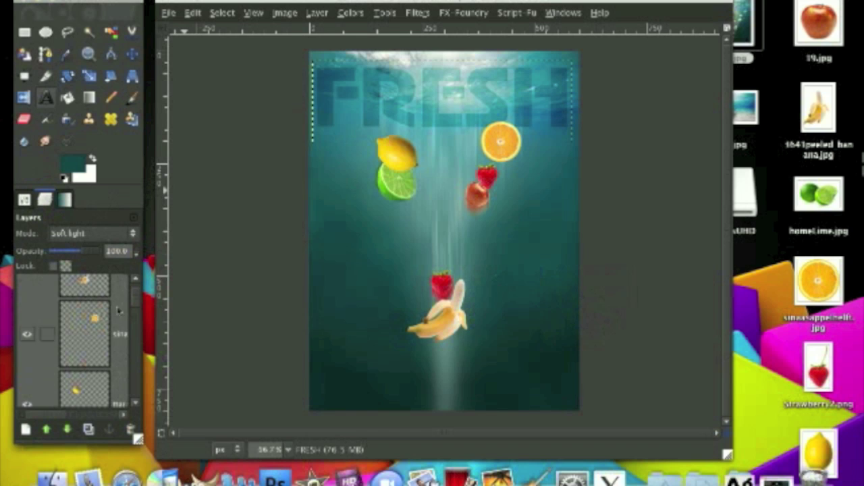
left_click(111, 310)
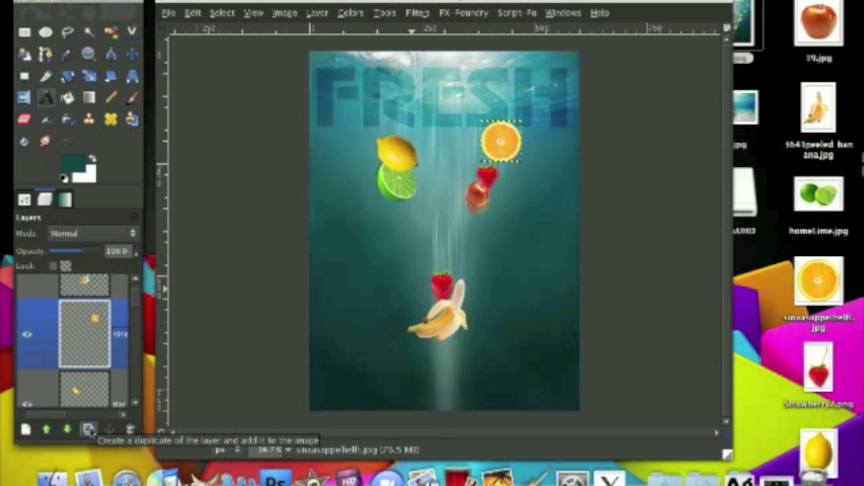
left_click(88, 430)
left_click(104, 390)
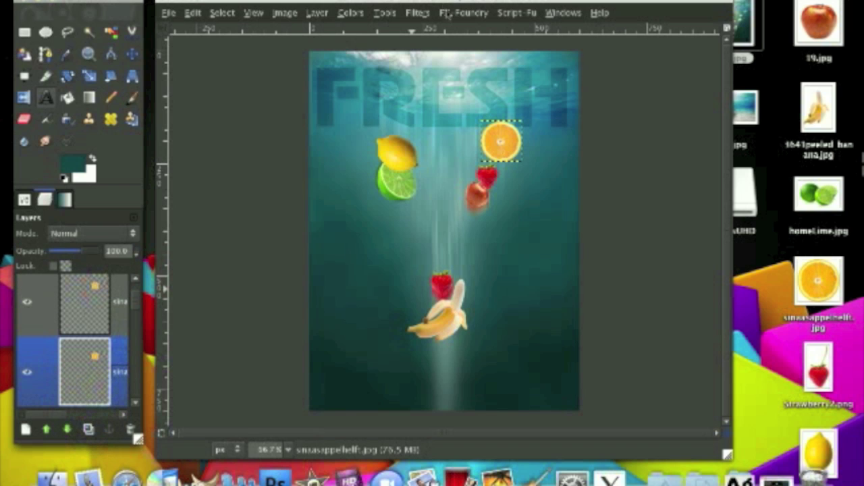
Apply a linear Motion Blur with length 20 and angle 90 to the lower orange-slice layer, and move that layer slightly downward.
left_click(418, 13)
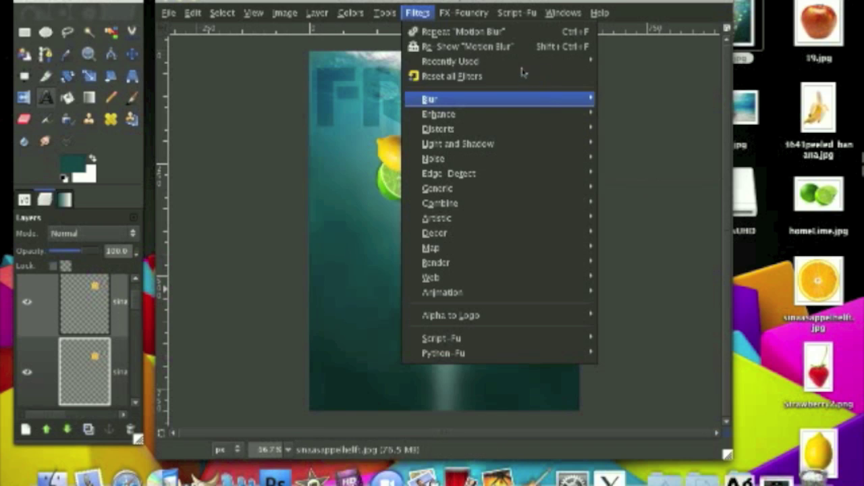
left_click(514, 47)
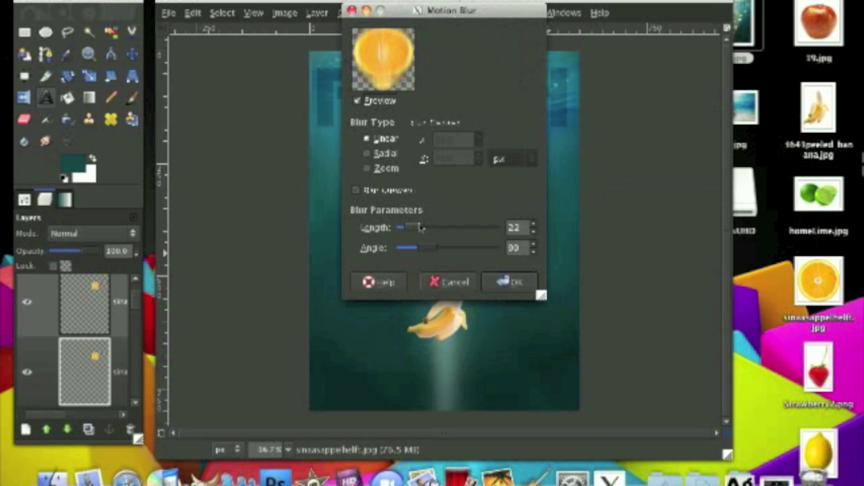
left_click(534, 232)
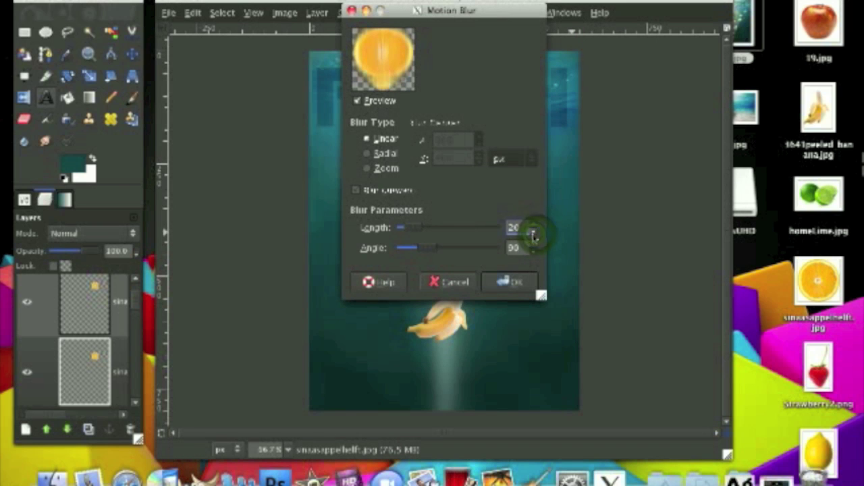
left_click(515, 282)
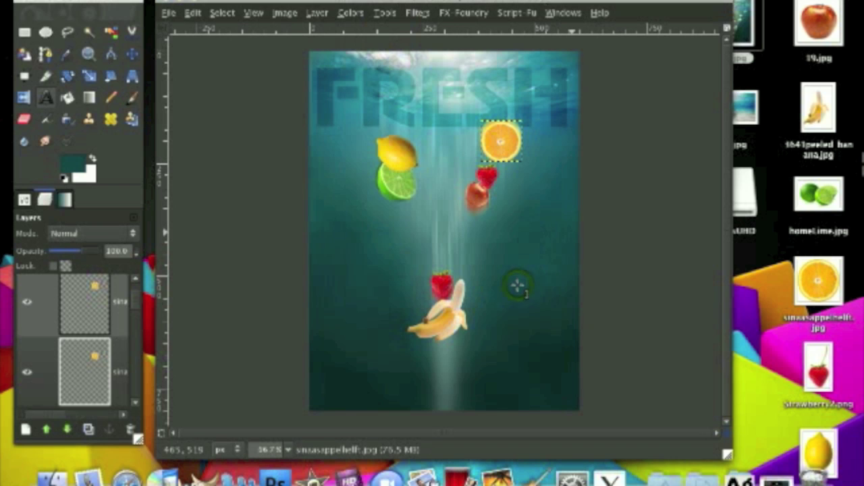
left_click(131, 54)
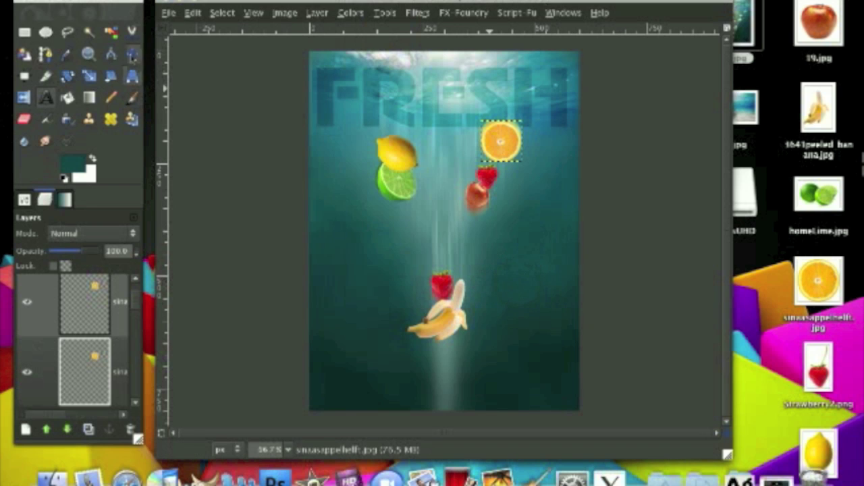
left_click(495, 139)
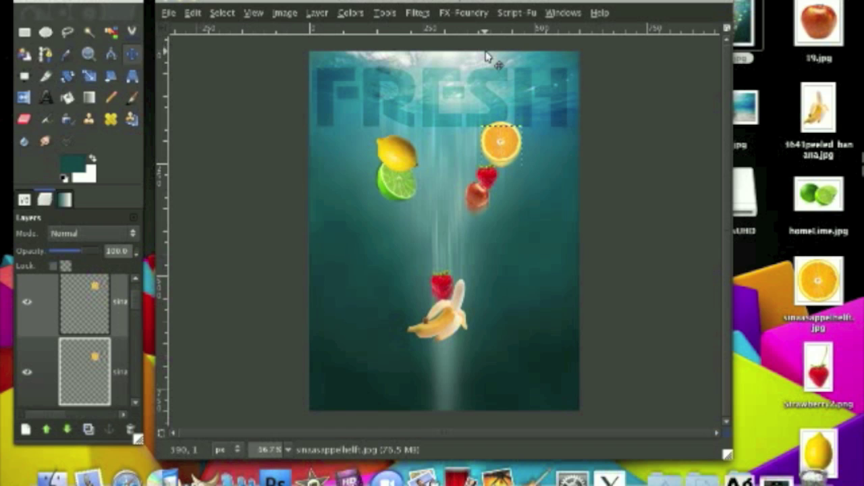
Apply a Gaussian Blur with a 5.0 px horizontal and vertical radius to the lower orange-slice layer, using the RLE method.
left_click(417, 13)
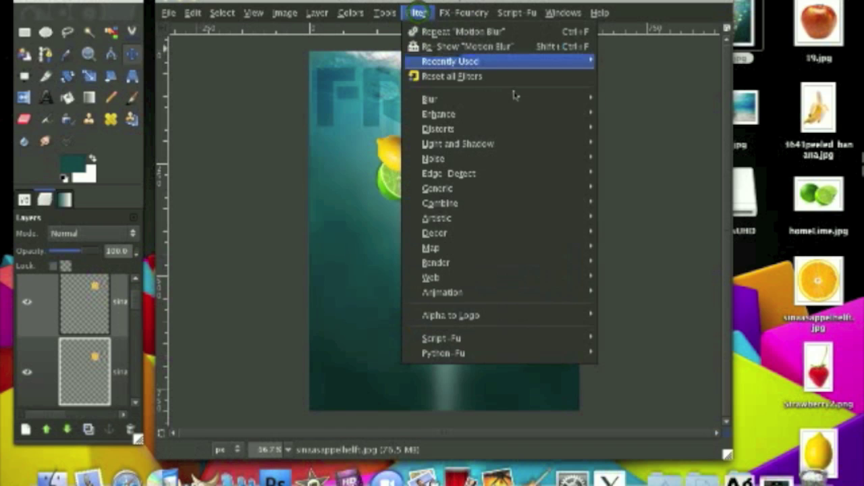
mouse_move(521, 99)
left_click(655, 158)
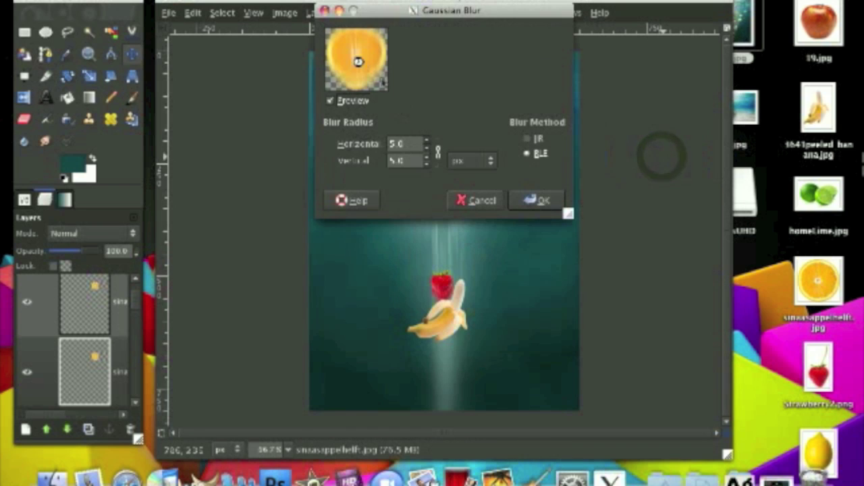
left_click(537, 200)
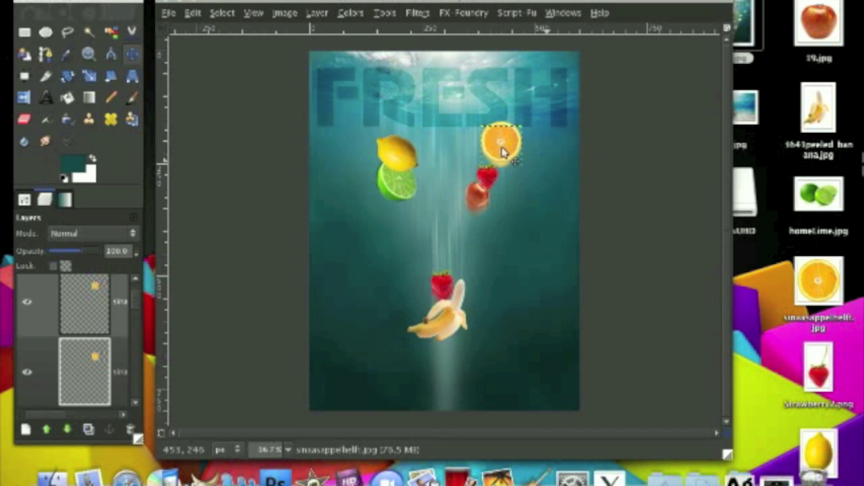
Reduce the opacity of the blurred orange-slice layer beneath the sharp copy to 71.7.
left_click(93, 297)
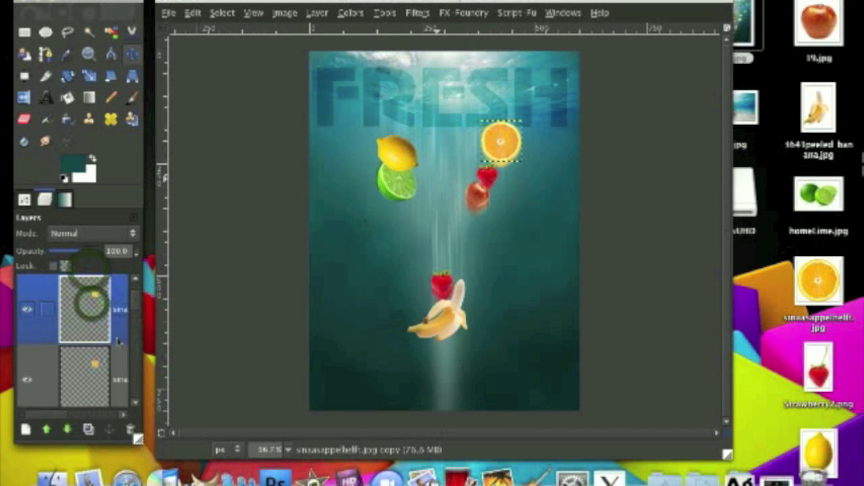
left_click(112, 367)
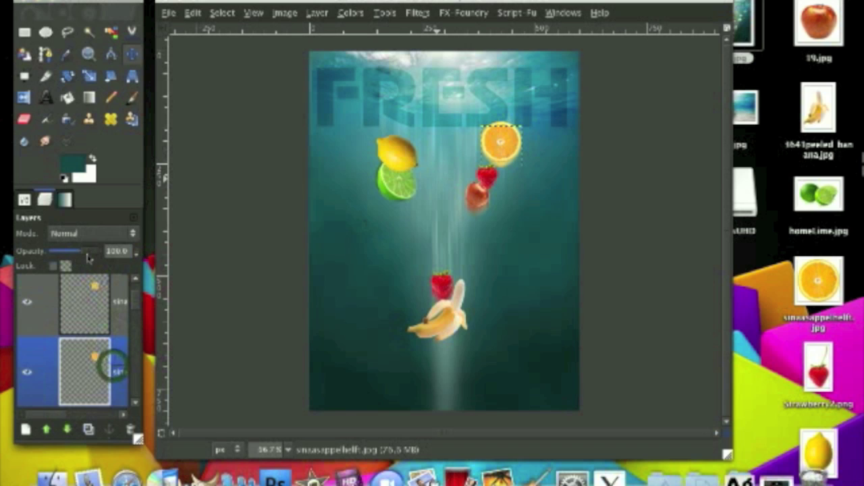
left_click_drag(88, 254, 64, 246)
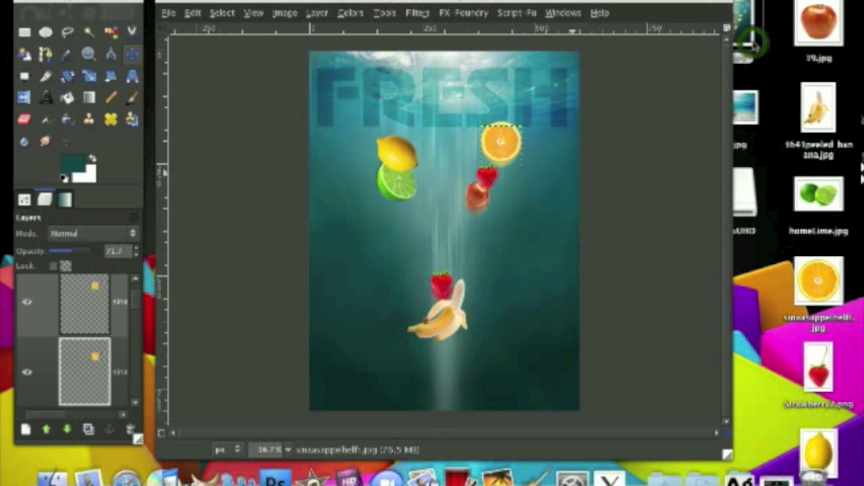
View the finished FRESH reference poster from the desktop to compare its fruit arrangement, and close it again.
double_click(749, 30)
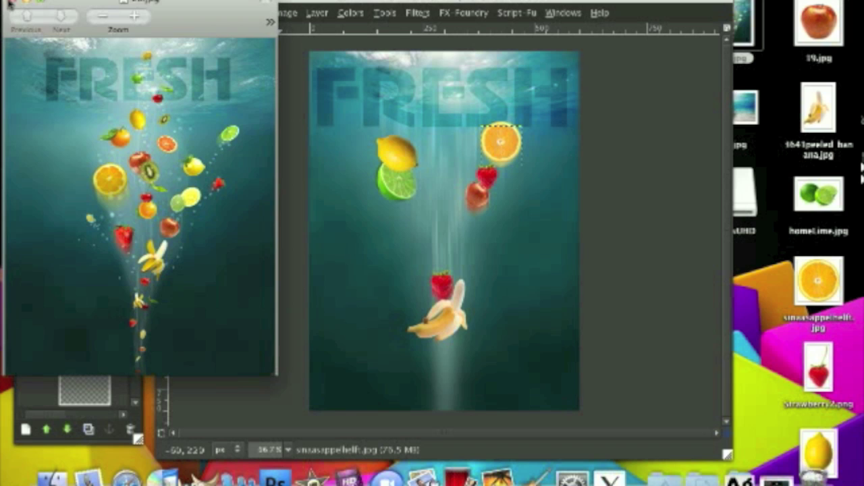
left_click(8, 5)
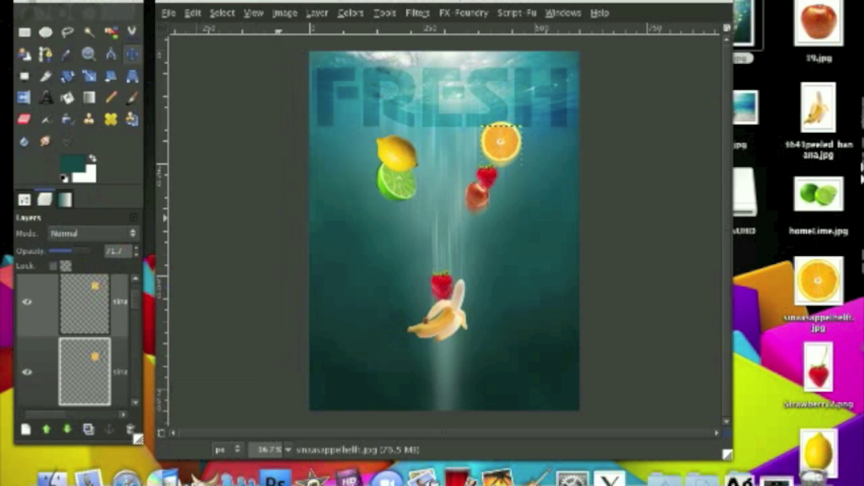